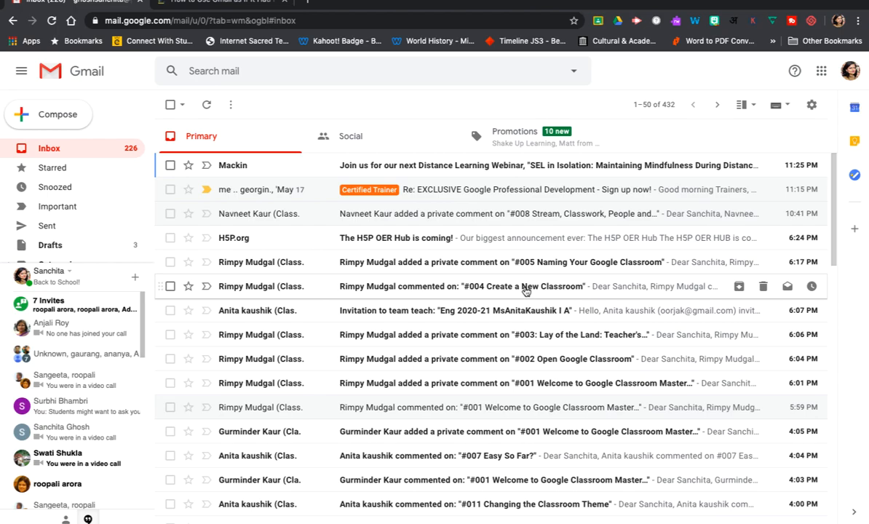
- Look through the Primary inbox for the Google Classroom comment notification emails
scroll(525, 289, "down", 3)
scroll(526, 290, "down", 3)
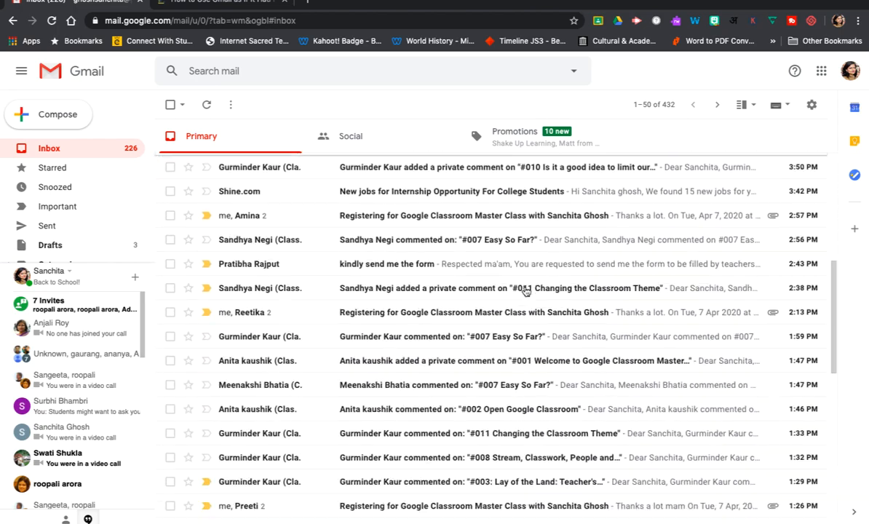
scroll(525, 290, "down", 5)
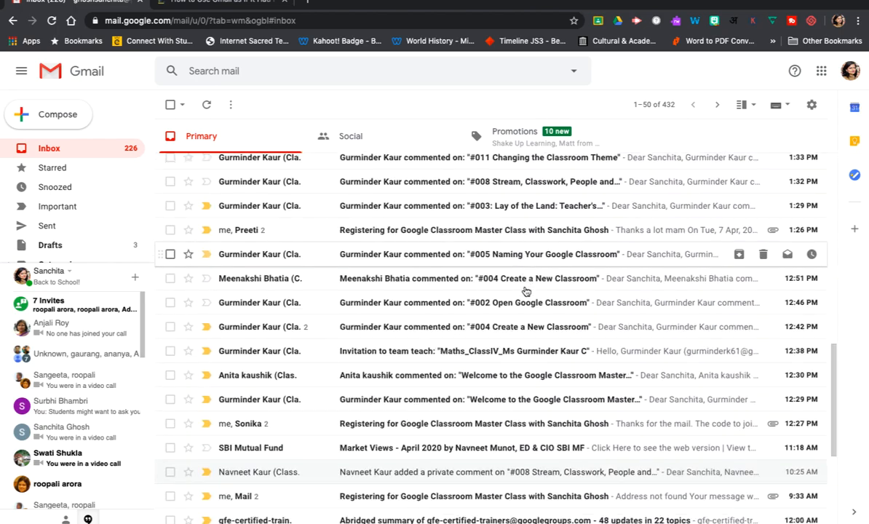
scroll(526, 290, "down", 1)
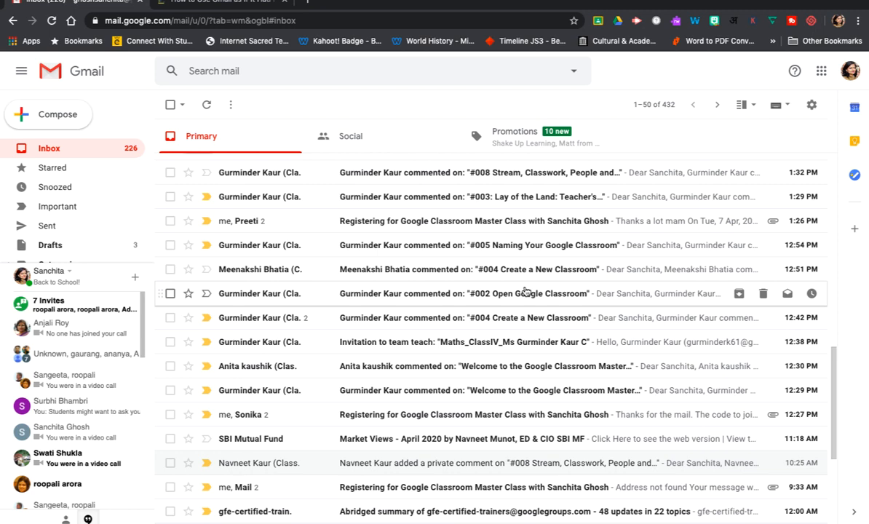
scroll(525, 291, "down", 3)
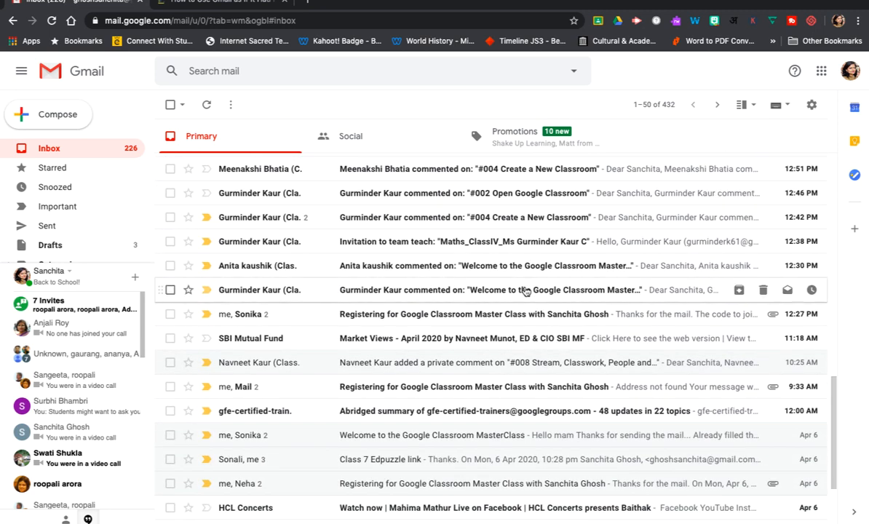
scroll(525, 290, "up", 8)
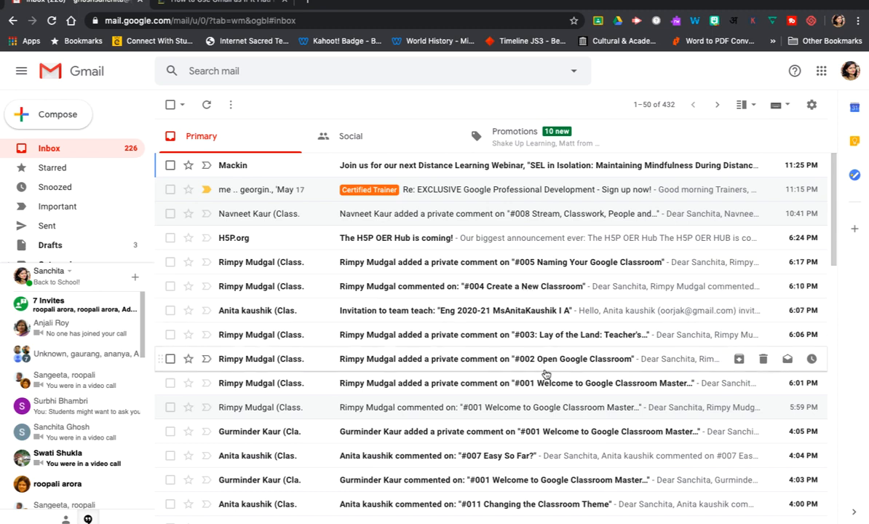
scroll(546, 373, "down", 2)
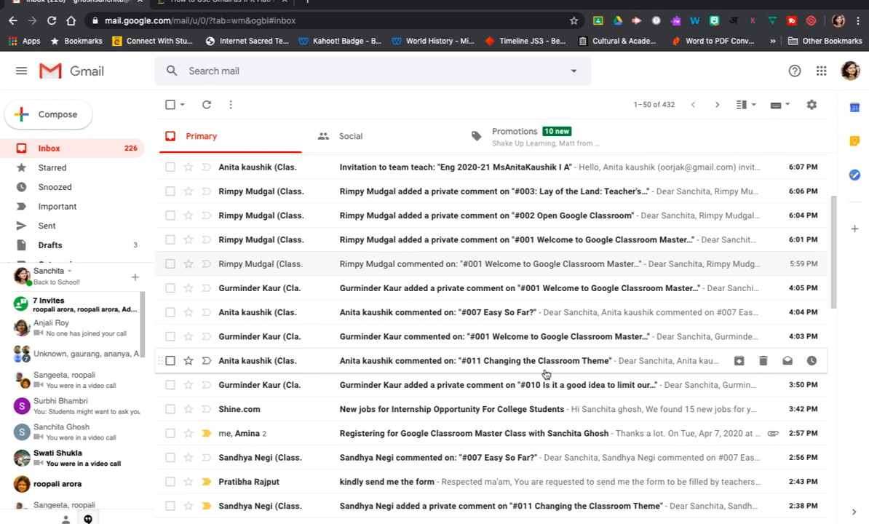
scroll(546, 373, "up", 2)
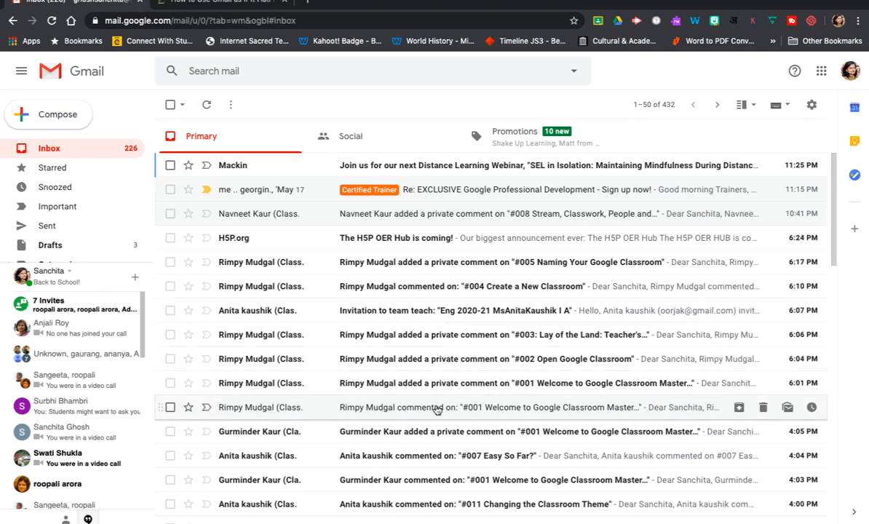
scroll(429, 466, "down", 5)
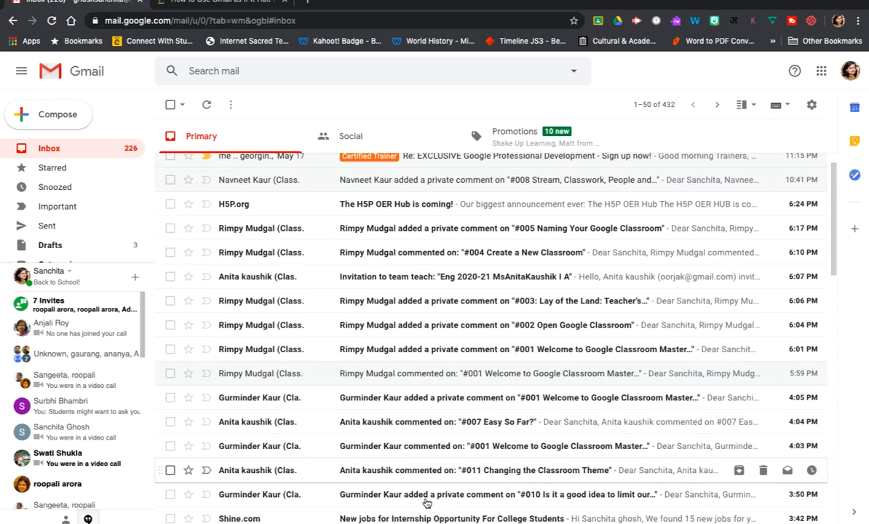
scroll(427, 503, "up", 1)
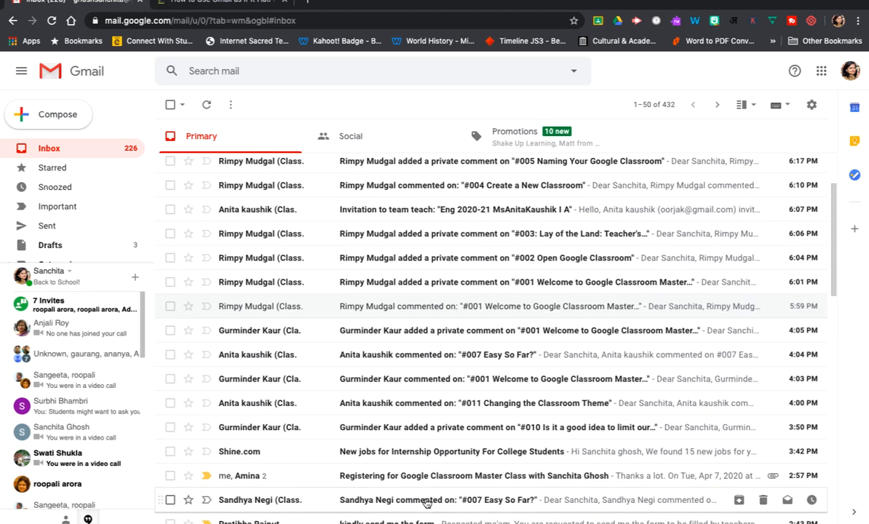
scroll(426, 502, "up", 3)
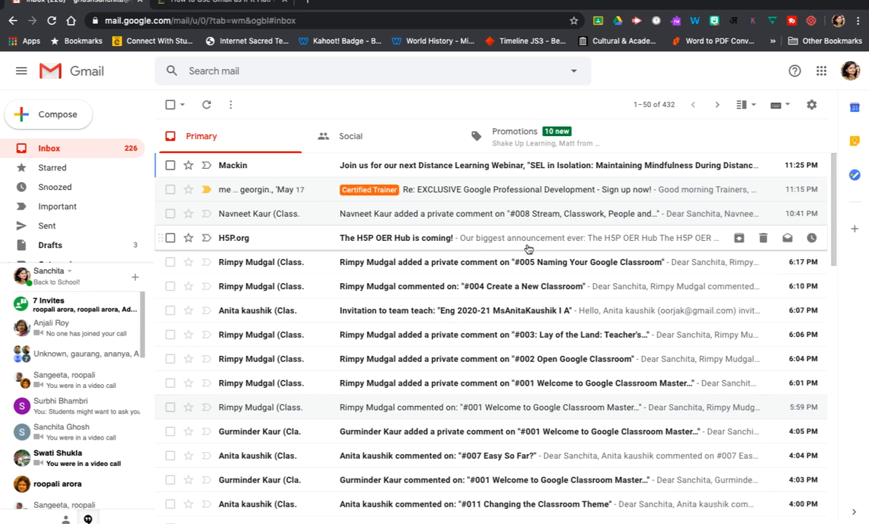
- Open the private comment notification for "#008 Stream, Classwork, People and..." and copy its closing sentence about unsubscribing from Classroom emails
left_click(480, 215)
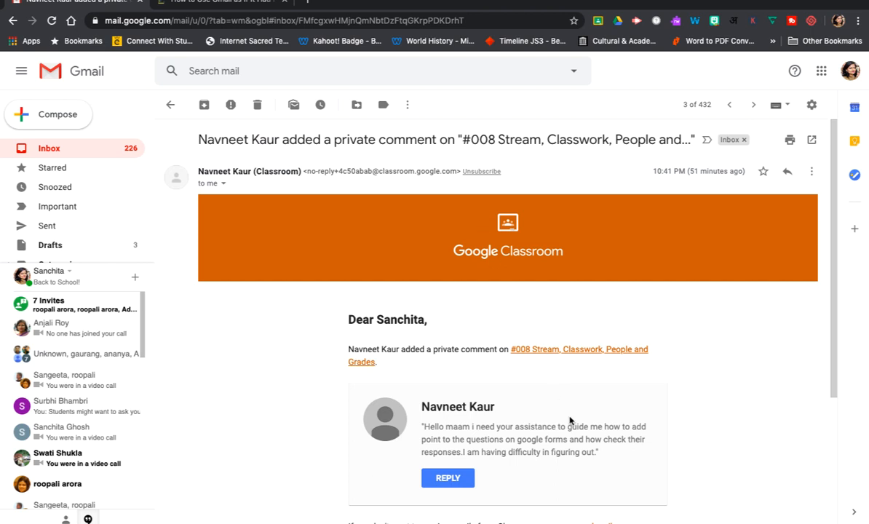
scroll(696, 393, "down", 5)
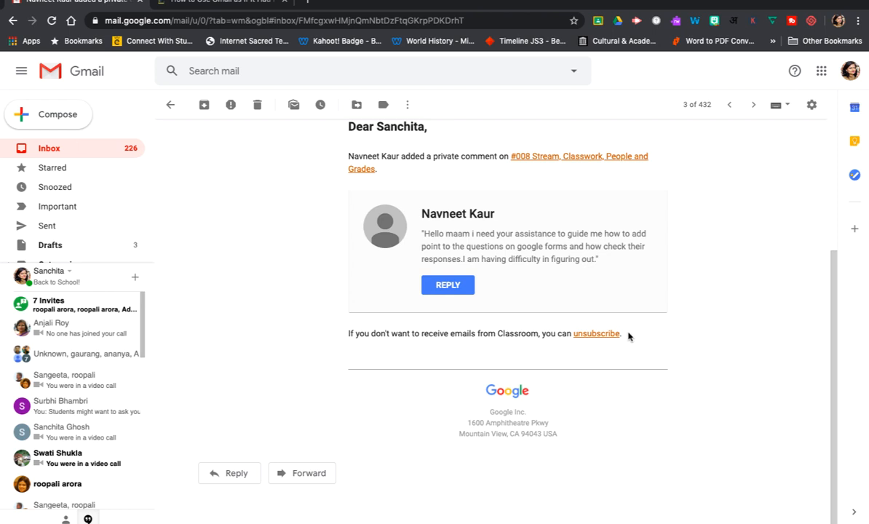
left_click_drag(622, 334, 345, 332)
key("ctrl+c")
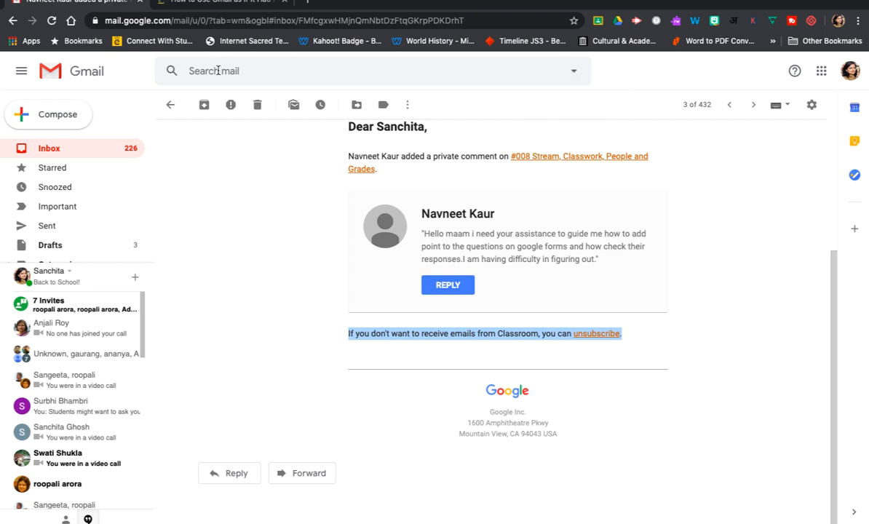
- Start a mail filter for messages containing "If you don't want to receive emails from Classroom, you can unsubscribe." and make it skip the inbox
left_click(575, 74)
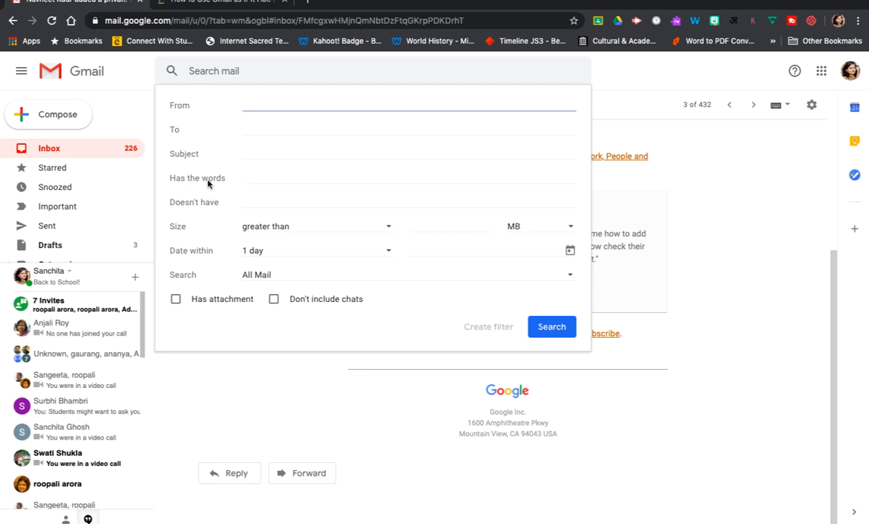
left_click(246, 178)
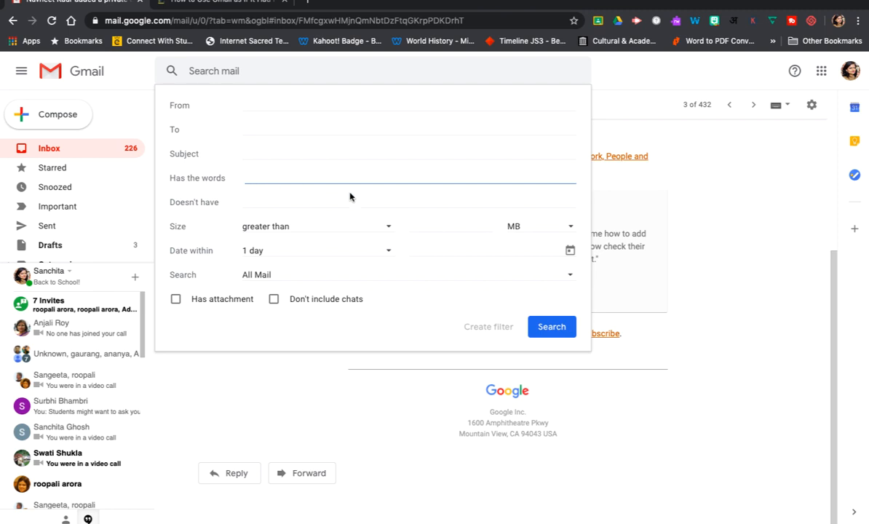
key("ctrl+v")
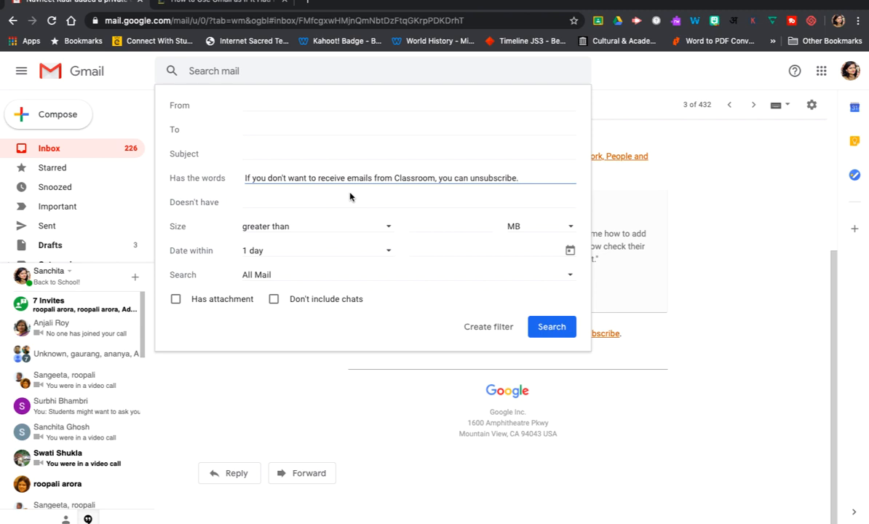
left_click(484, 328)
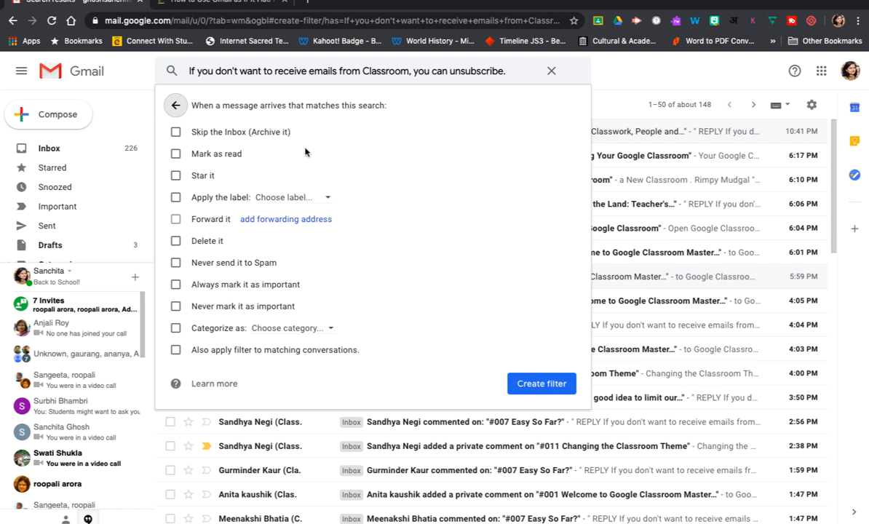
left_click(176, 133)
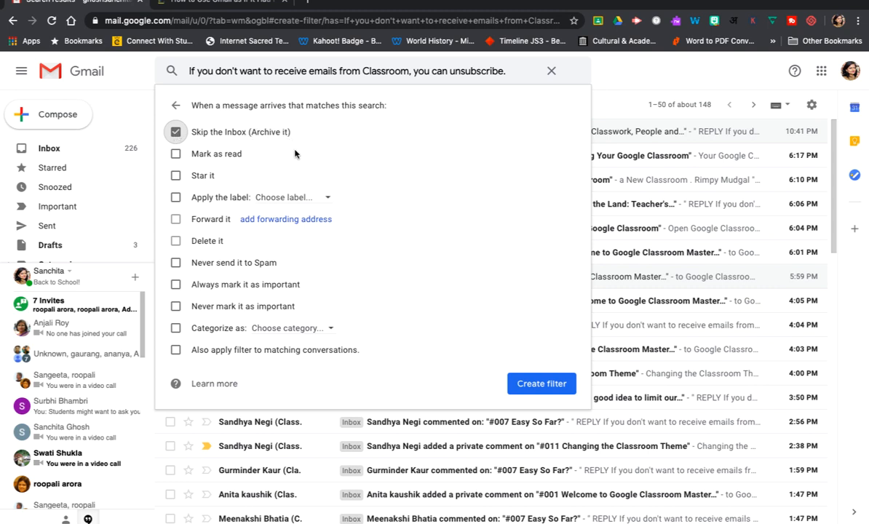
left_click(292, 198)
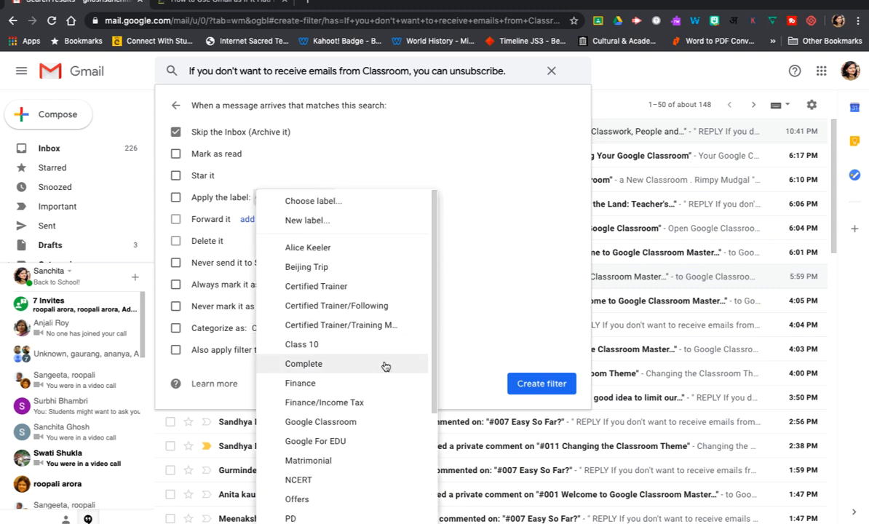
left_click(308, 219)
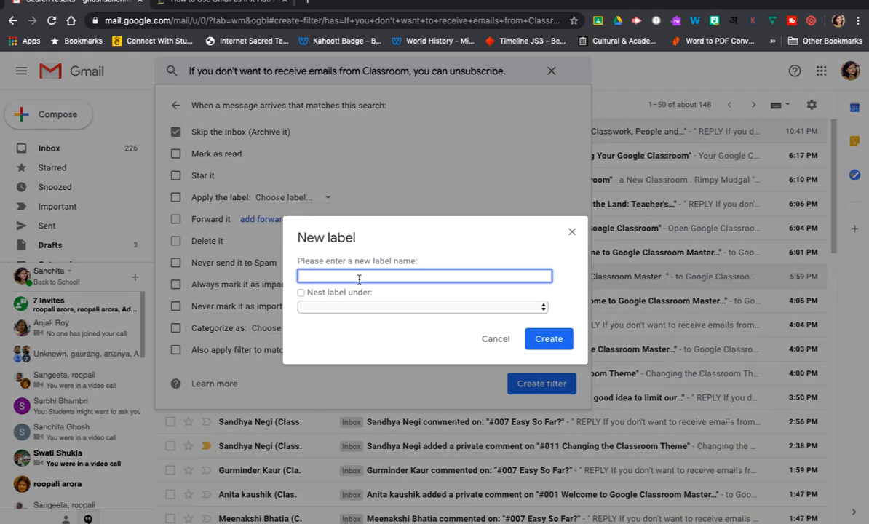
left_click(495, 338)
- Have the filter apply the existing Google Classroom label, include matching conversations, and create it
left_click(307, 197)
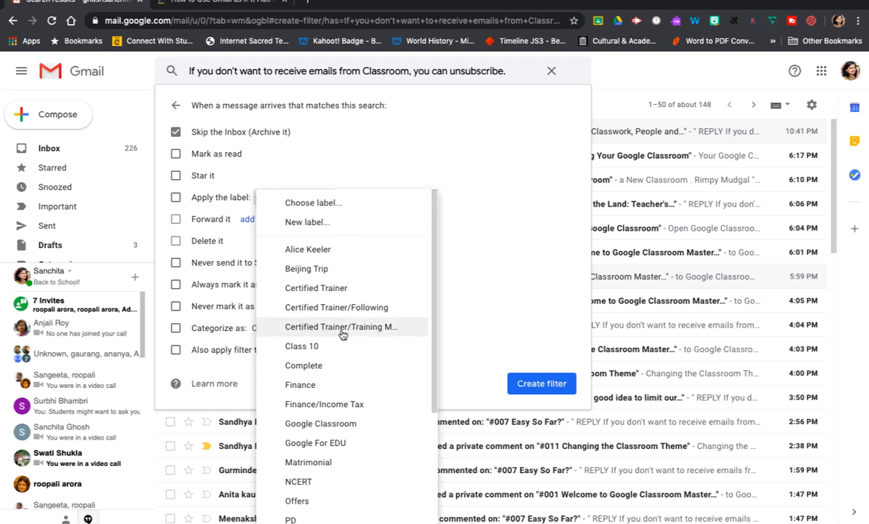
left_click(331, 422)
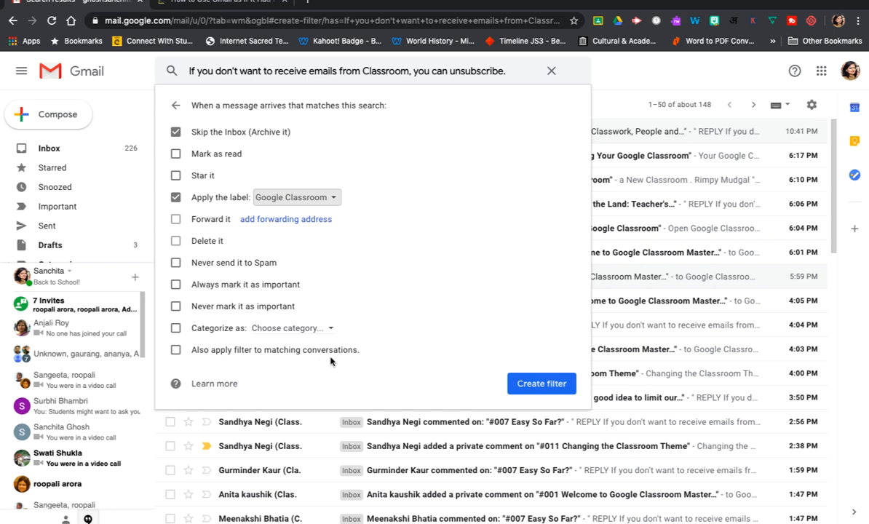
left_click(175, 350)
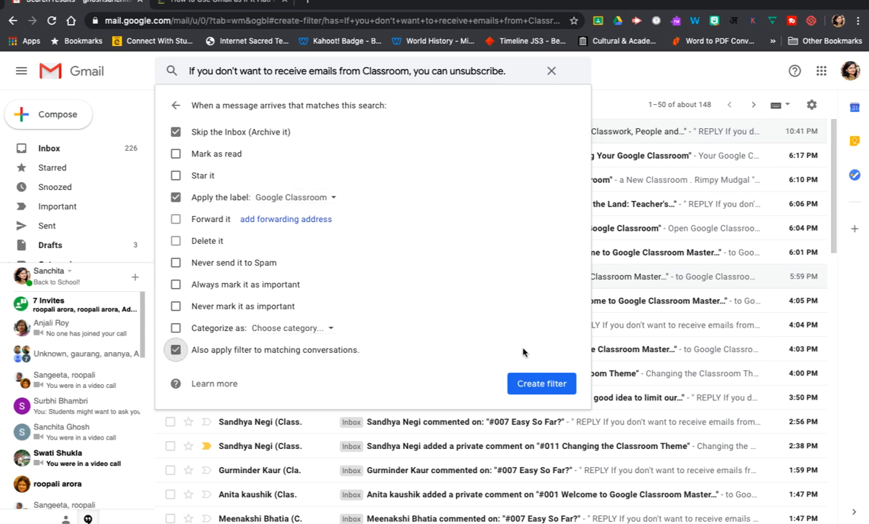
left_click(537, 388)
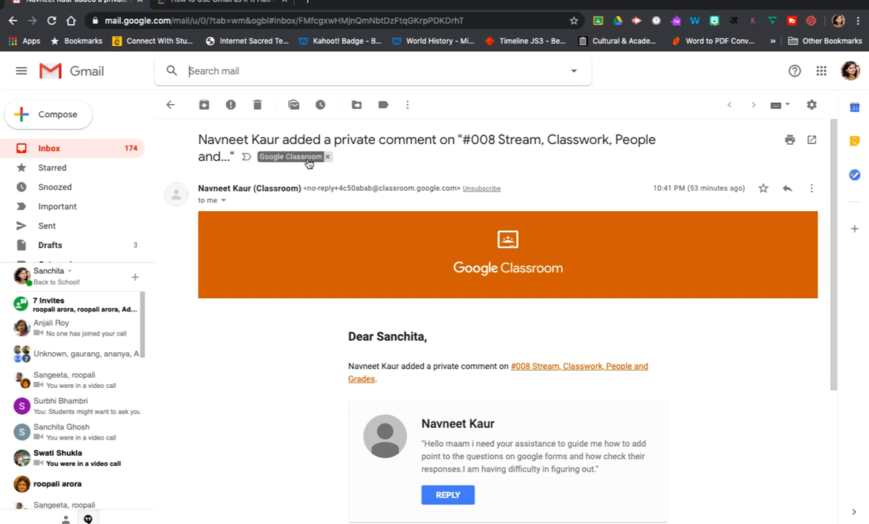
- Return to the inbox and check which messages are left in the Primary category
left_click(170, 104)
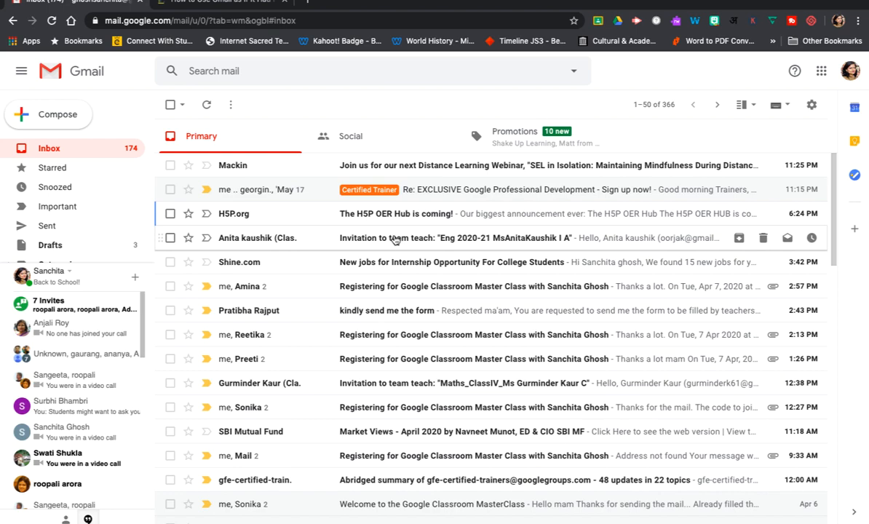
scroll(390, 353, "down", 1)
scroll(391, 356, "down", 3)
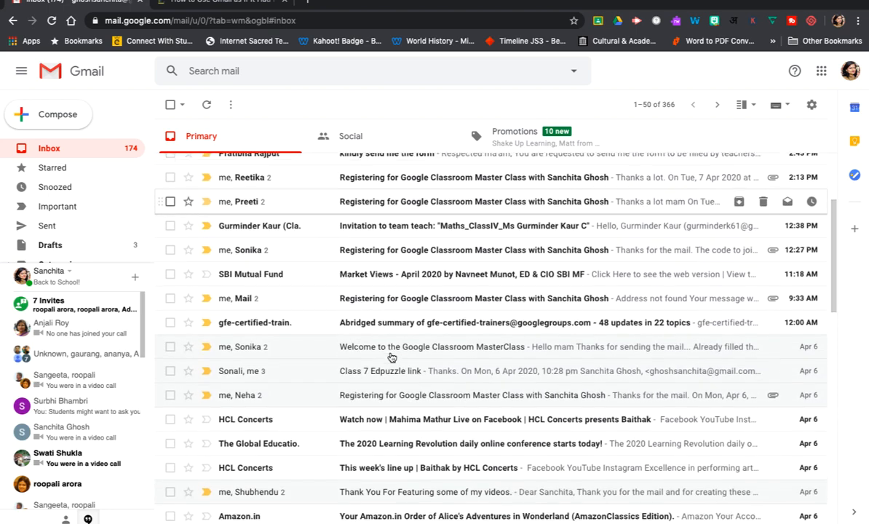
scroll(390, 357, "up", 2)
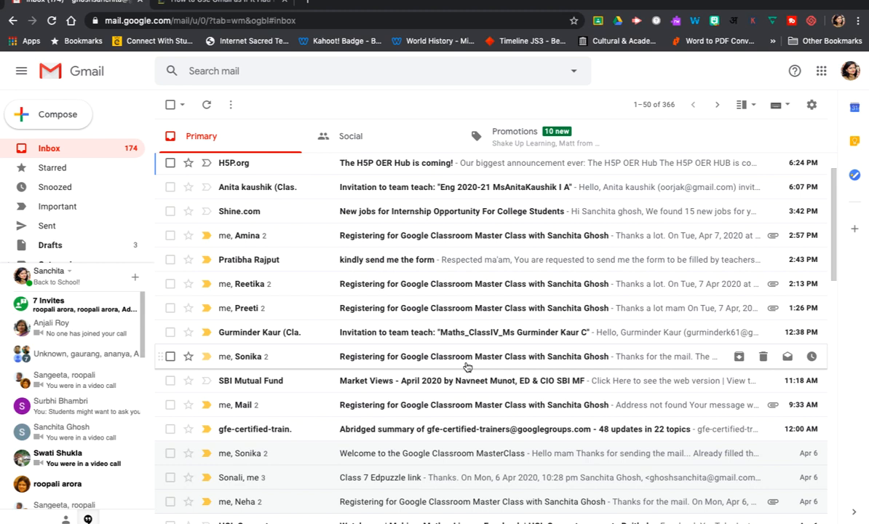
- Open the Google Classroom label and look through the messages filed under it
scroll(81, 227, "down", 3)
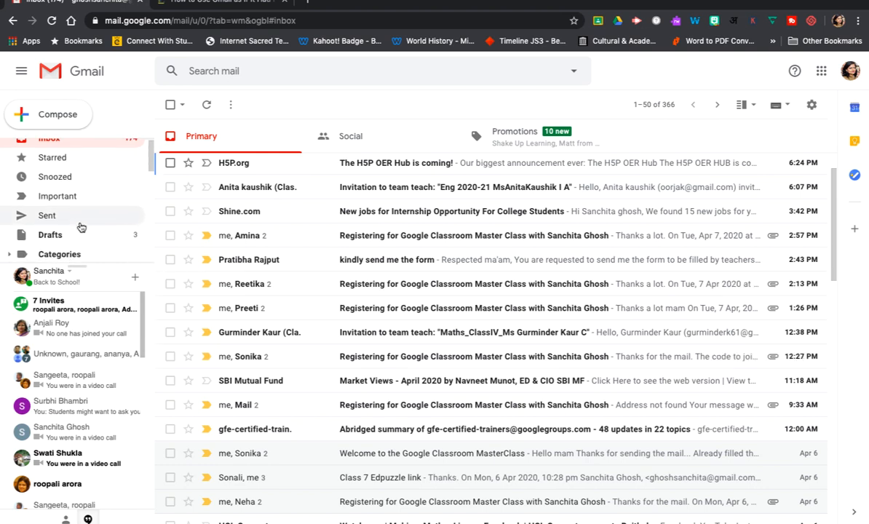
scroll(81, 227, "up", 3)
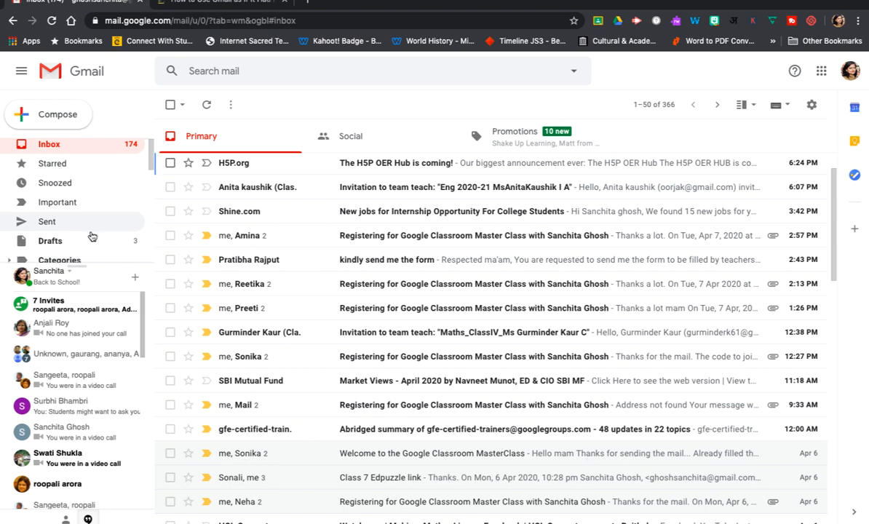
scroll(91, 234, "down", 3)
scroll(91, 235, "down", 6)
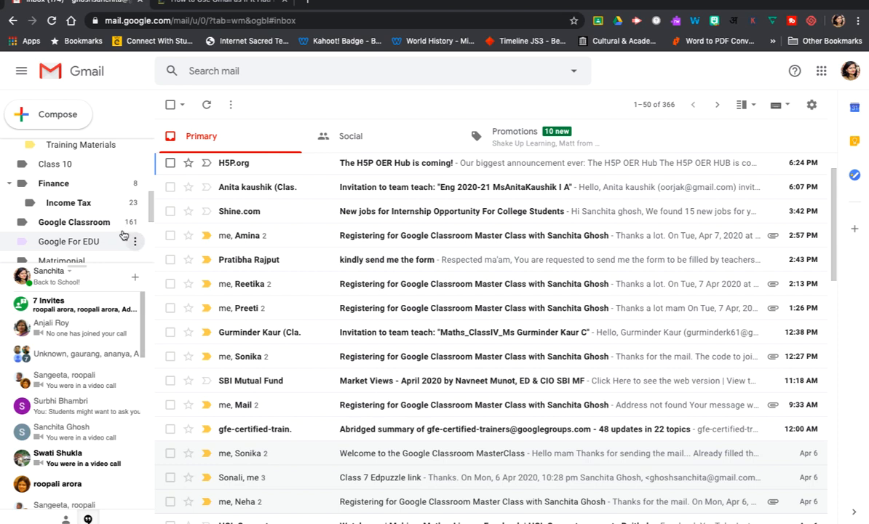
left_click(95, 226)
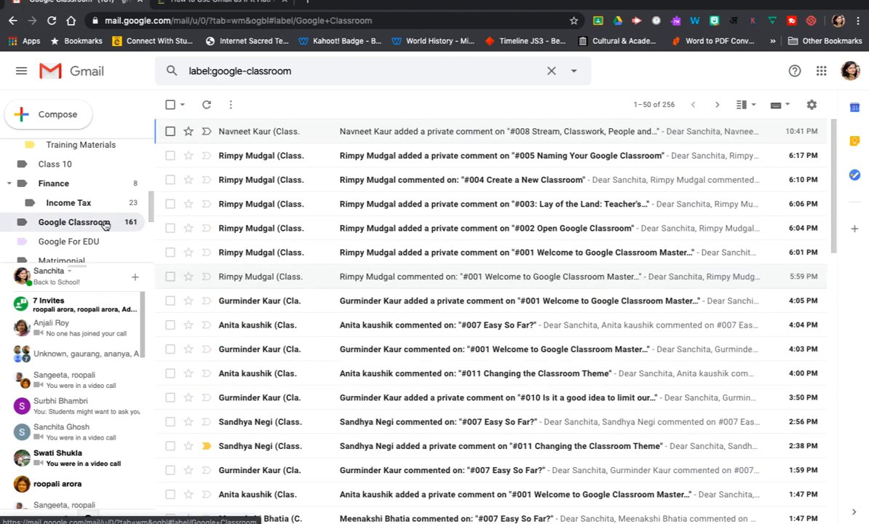
scroll(437, 326, "down", 10)
scroll(435, 332, "up", 10)
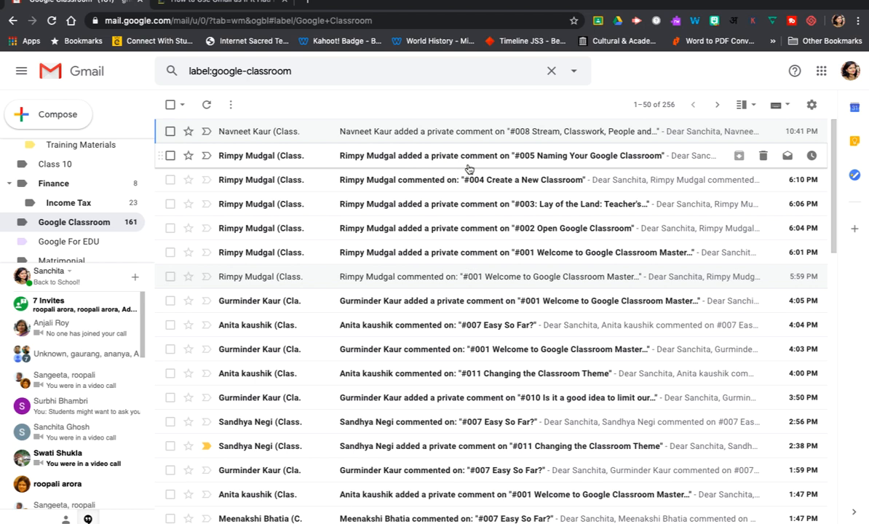
- Open the labelled notification about the private comment on "#005 Naming Your Google Classroom" and read it through
left_click(425, 164)
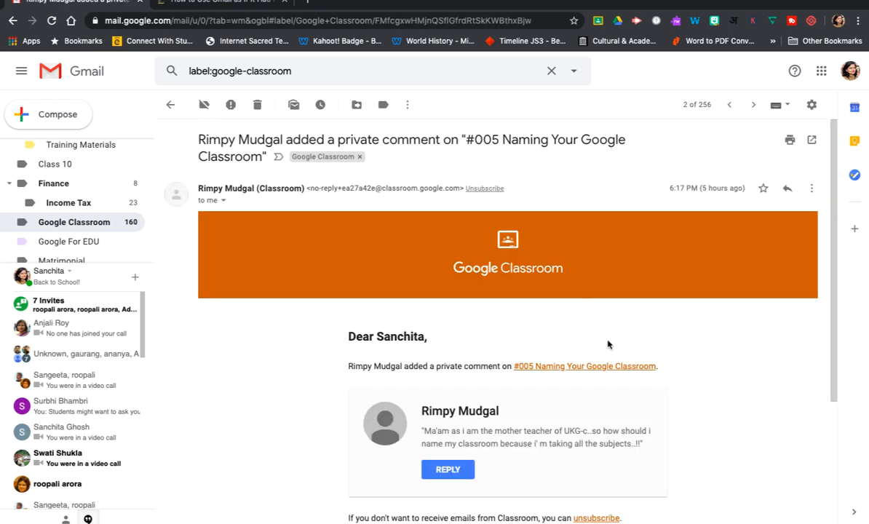
scroll(688, 420, "down", 3)
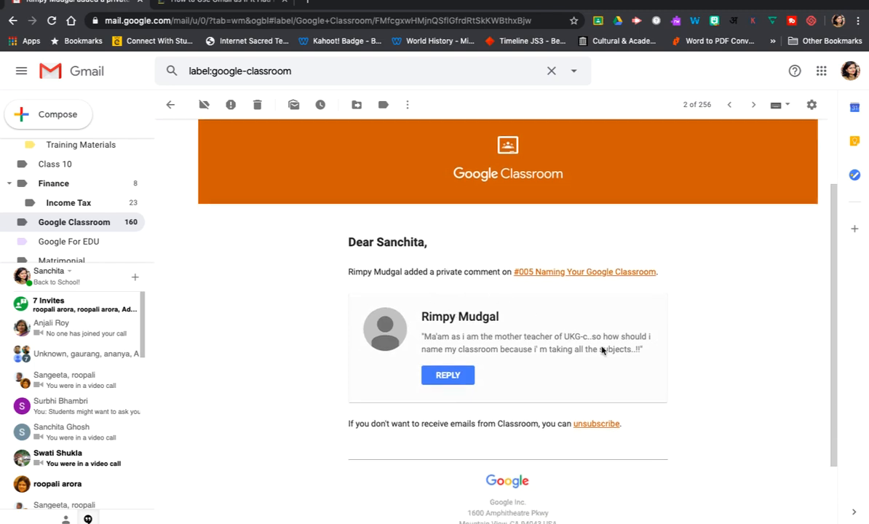
scroll(710, 343, "up", 3)
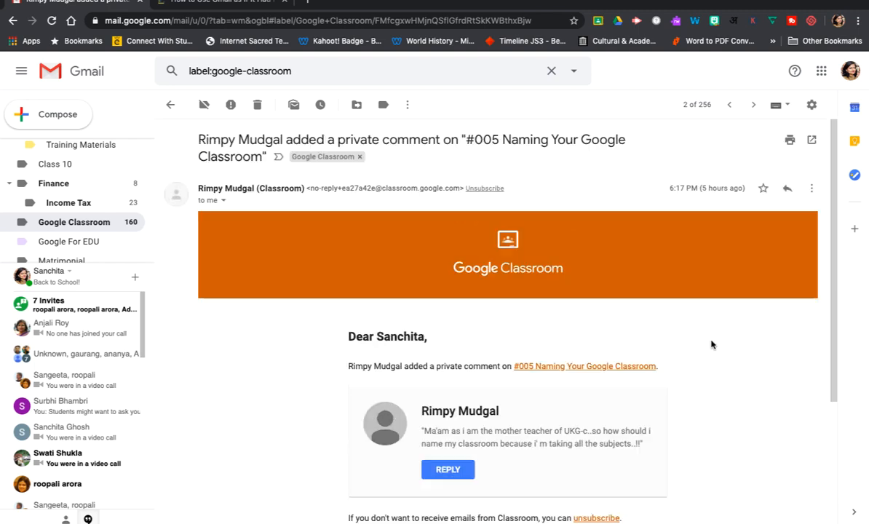
- Return to the label's message list, open the notification about "#008 Stream, Classwork, People and...", and highlight "private comment" in its subject
left_click(170, 108)
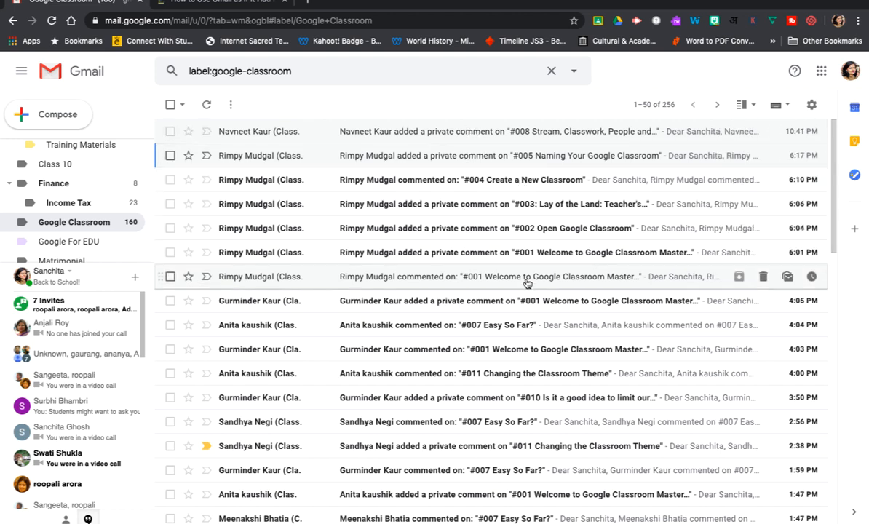
left_click(454, 131)
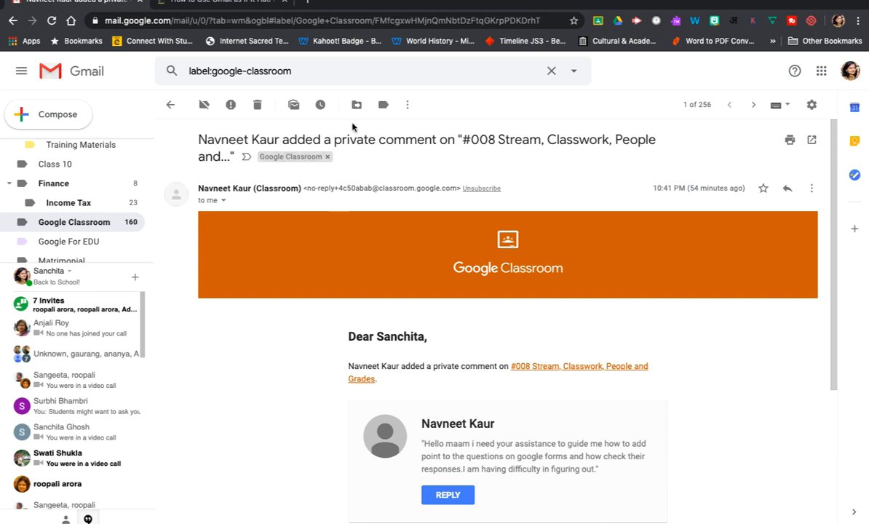
left_click_drag(334, 140, 436, 142)
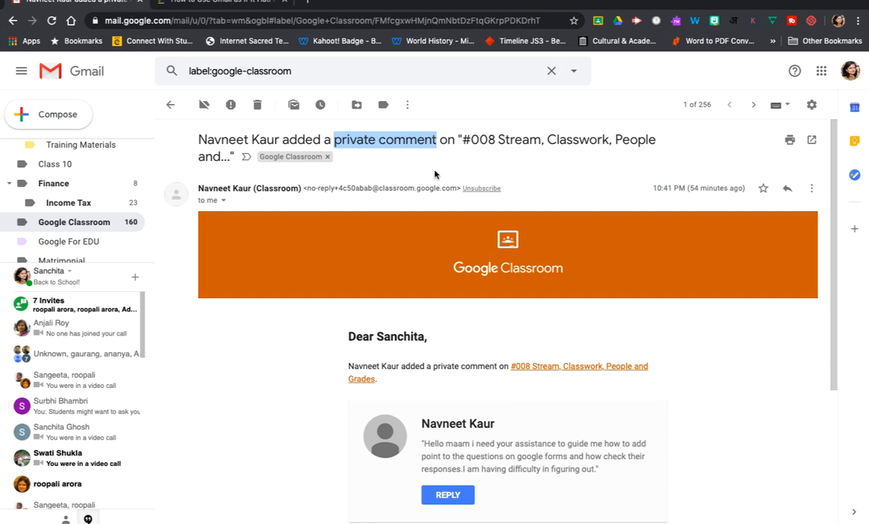
- Start a filter for mail under the Google Classroom label containing the words "private comment", and continue past the warning to its actions
left_click(572, 73)
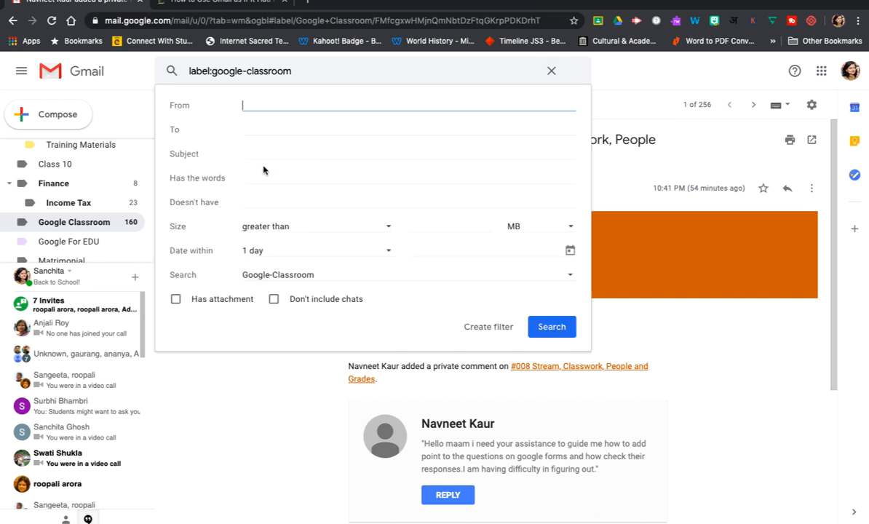
left_click(228, 180)
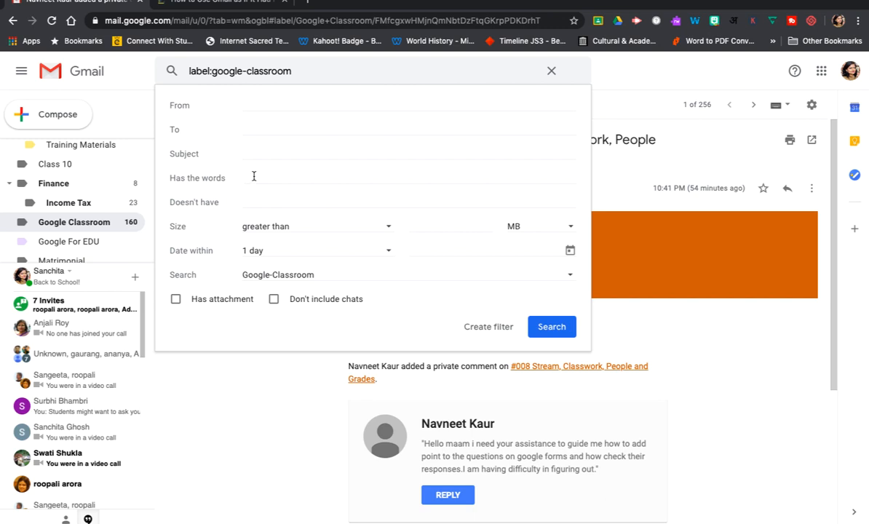
left_click(253, 178)
type("private comment")
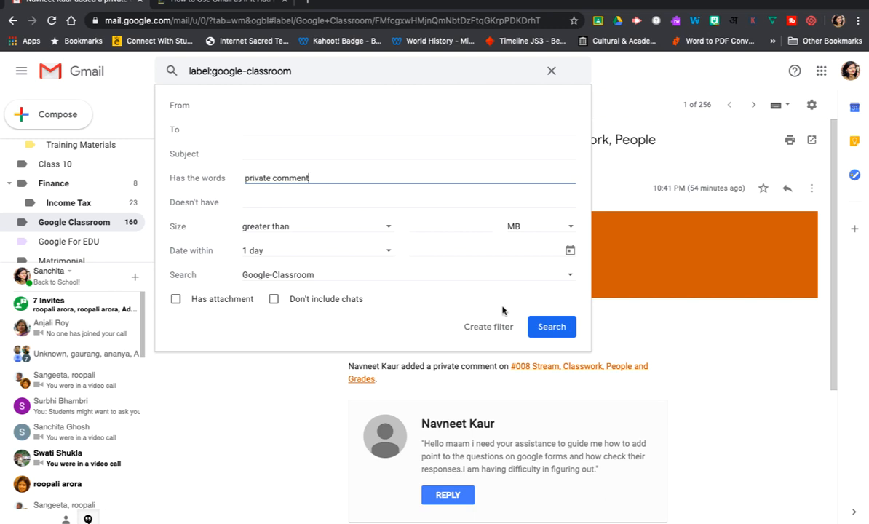
left_click(481, 328)
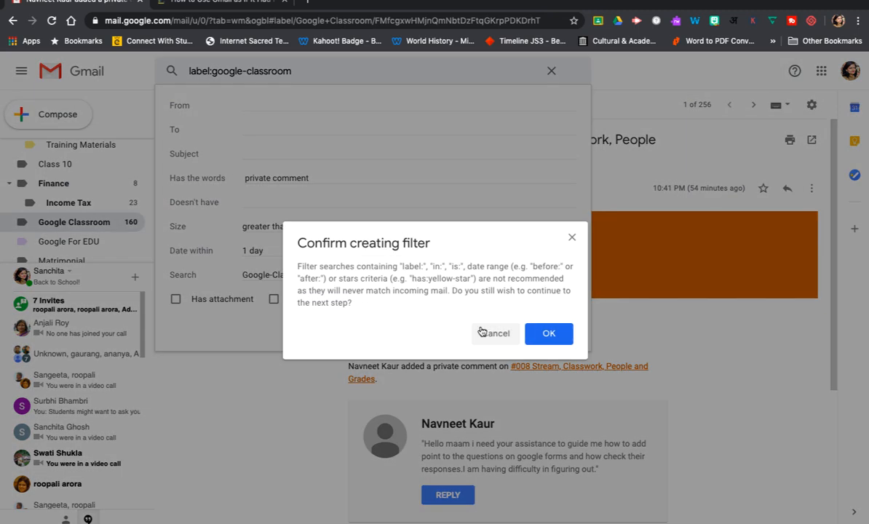
left_click(549, 334)
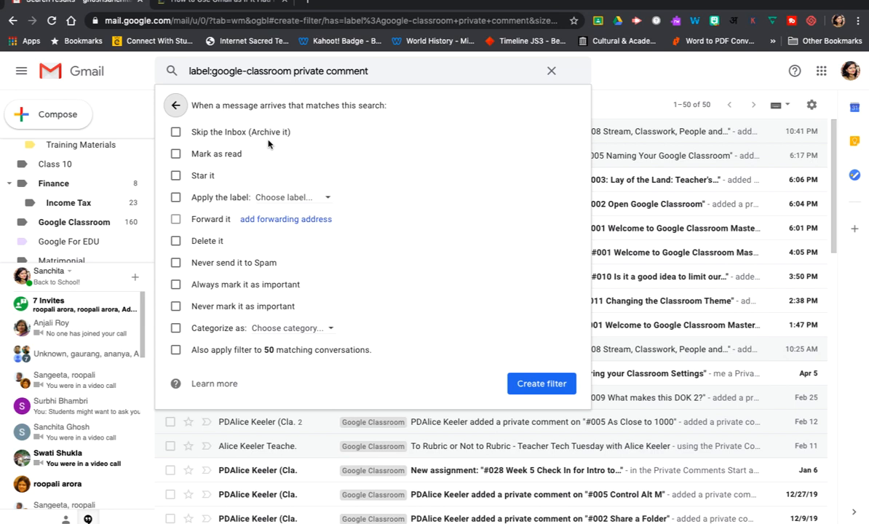
- Have the filter apply a new "Private Comments" label nested under Google Classroom, include matching conversations, and create it
left_click(293, 199)
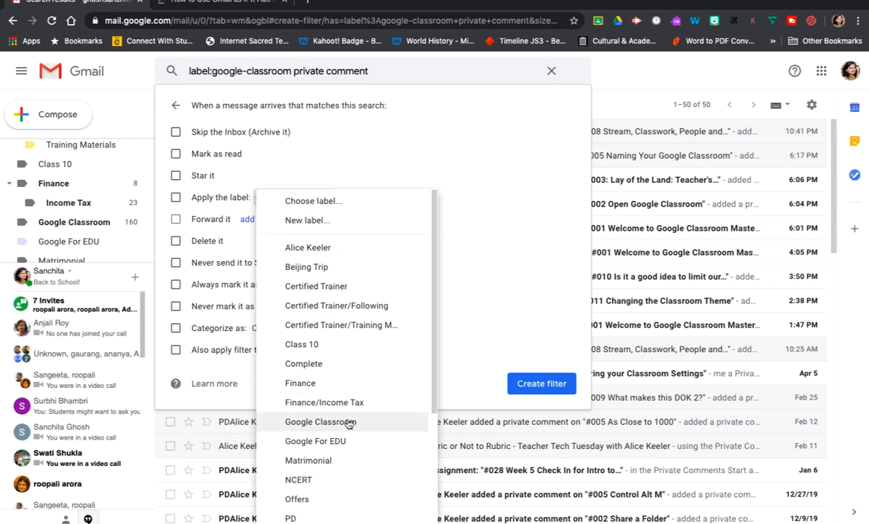
left_click(313, 222)
type("P")
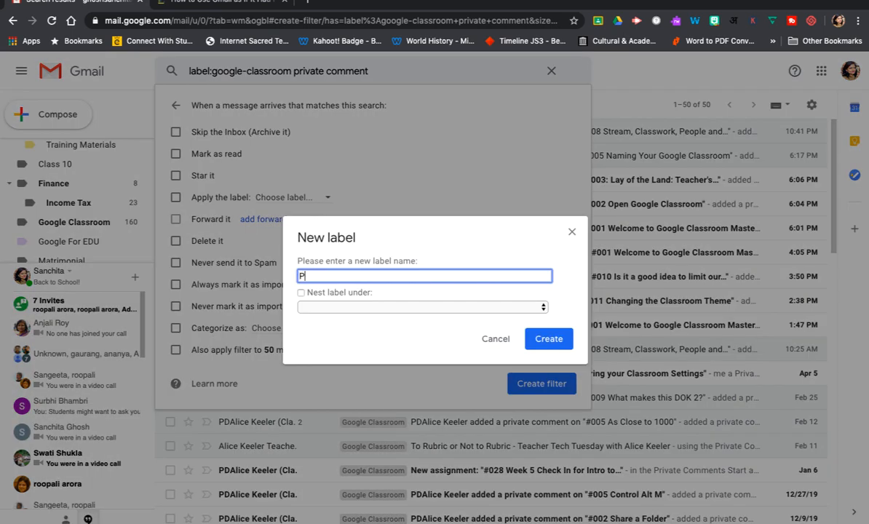
type("rivate Comments")
left_click(301, 293)
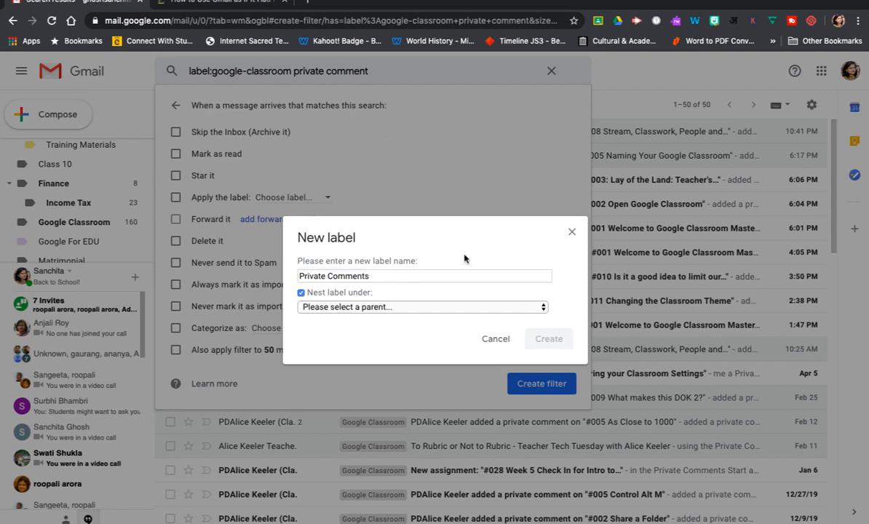
left_click(408, 306)
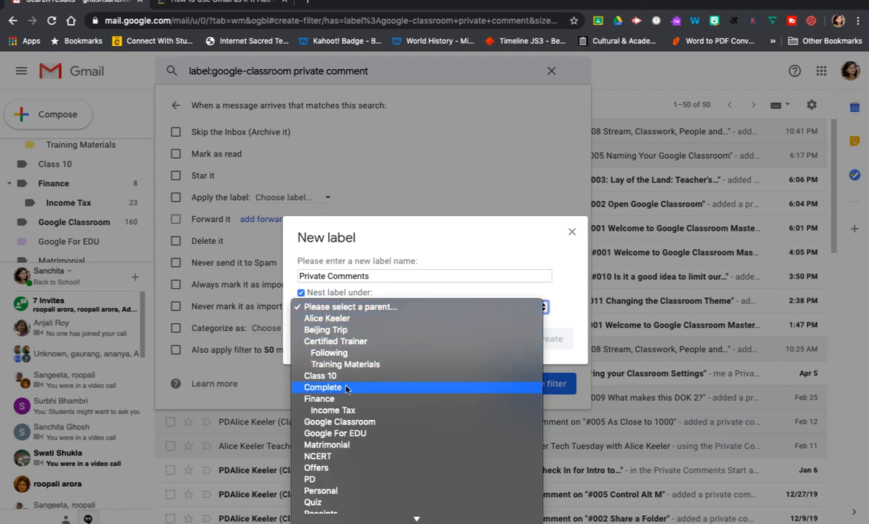
left_click(349, 422)
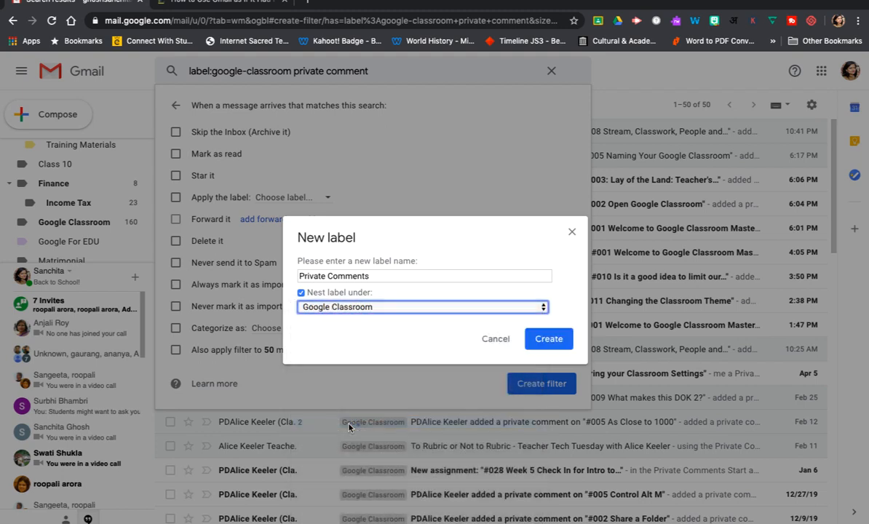
left_click(557, 341)
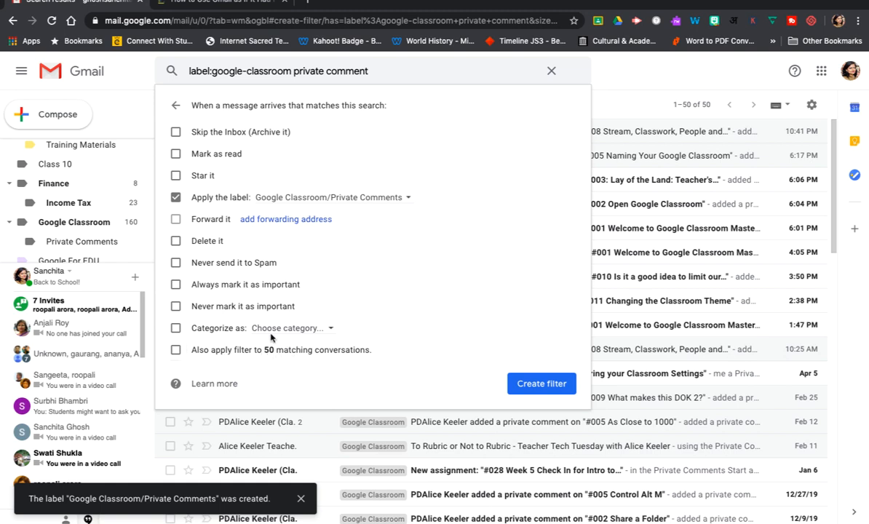
left_click(175, 350)
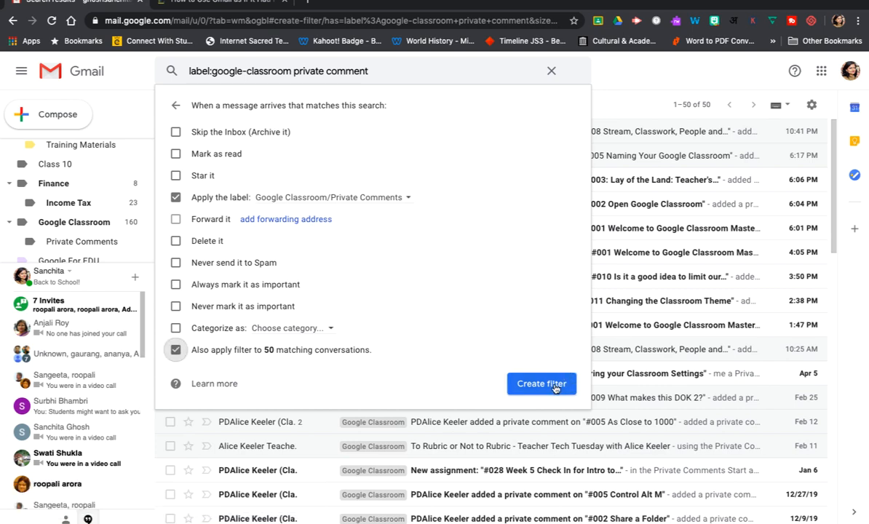
left_click(528, 383)
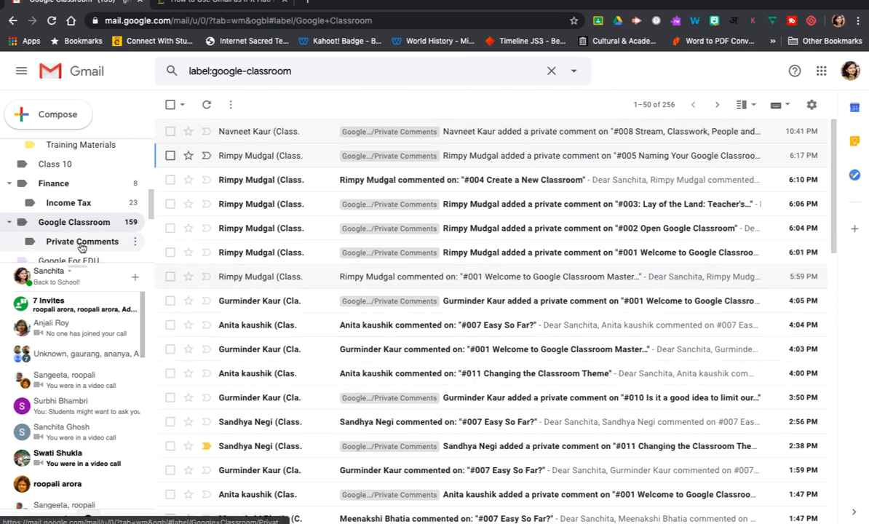
- Open the Private Comments label and look through the messages filed under it
left_click(83, 244)
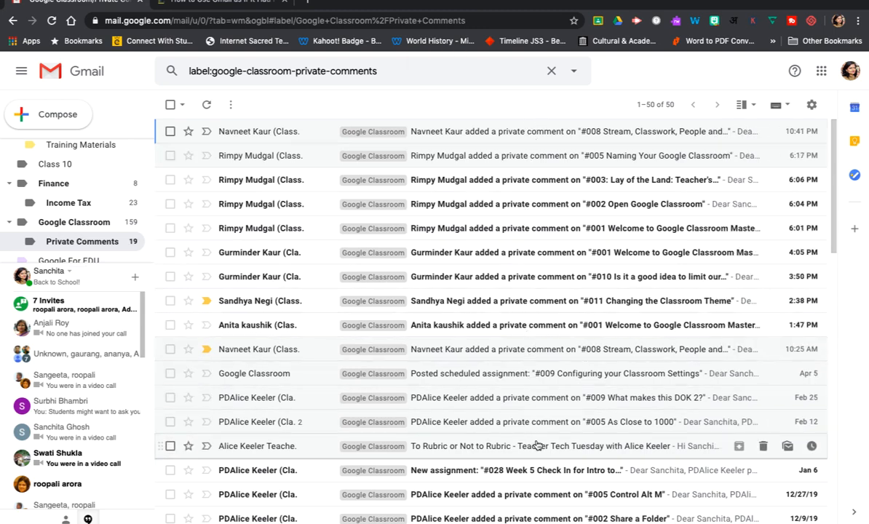
scroll(549, 394, "down", 3)
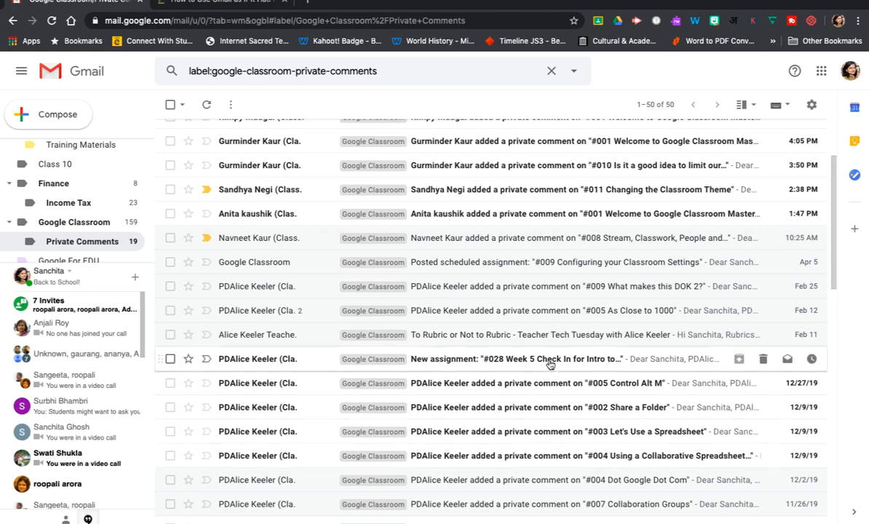
scroll(583, 344, "up", 3)
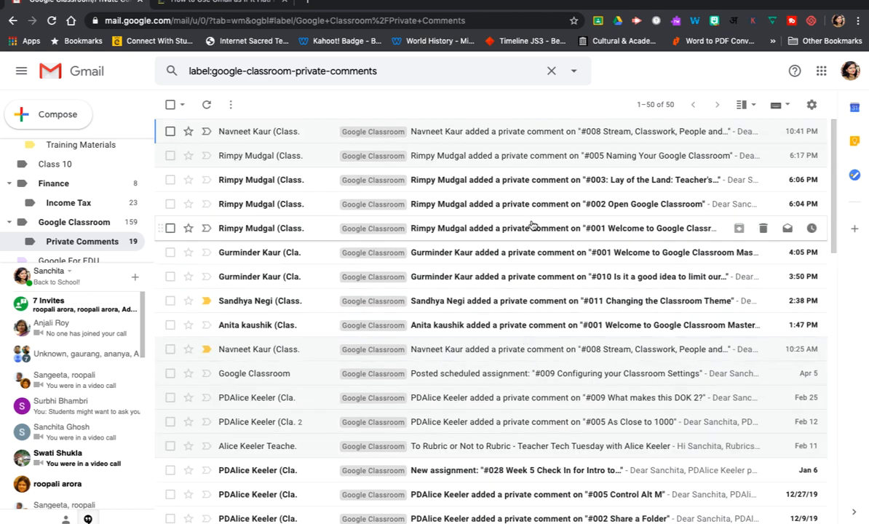
- Go back to the parent Google Classroom label and look through its messages for the ones tagged Private Comments
left_click(86, 227)
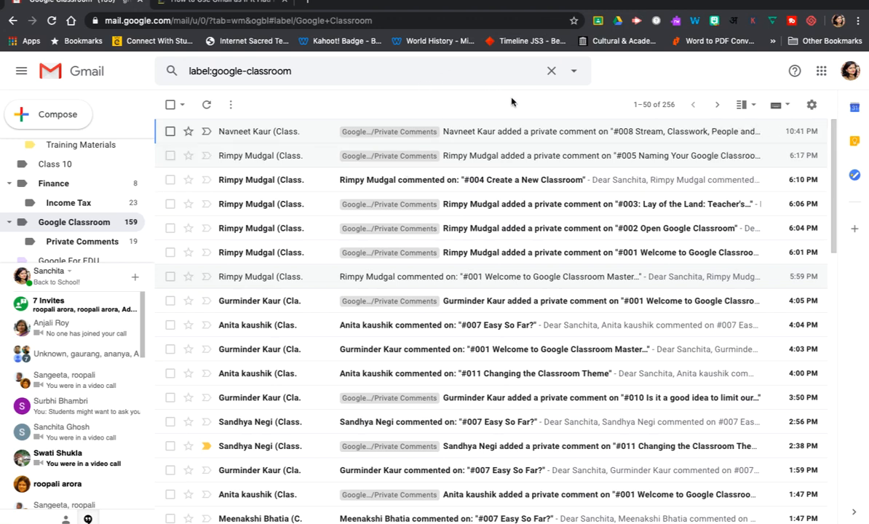
scroll(492, 304, "down", 12)
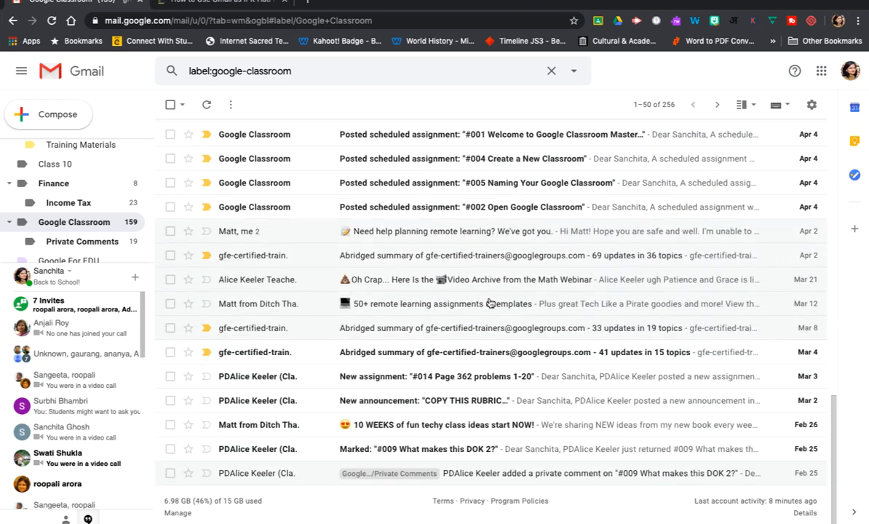
scroll(492, 305, "up", 15)
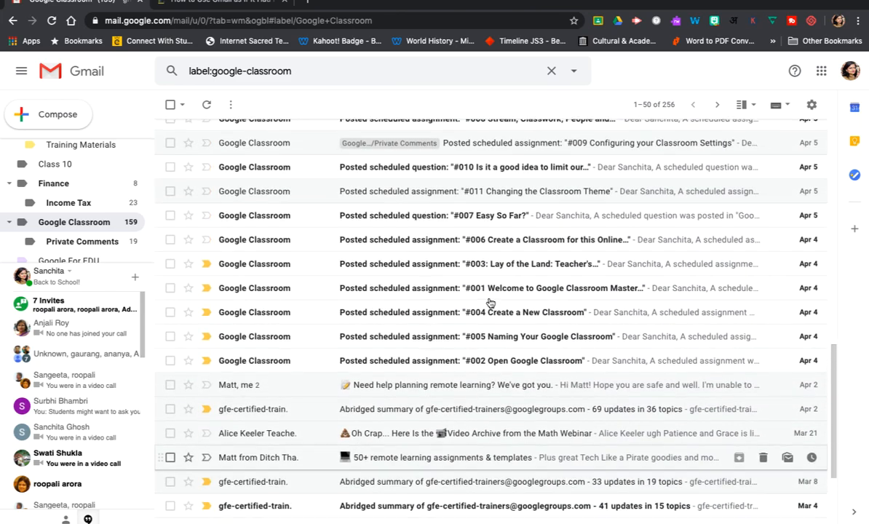
scroll(491, 303, "up", 2)
scroll(491, 304, "down", 4)
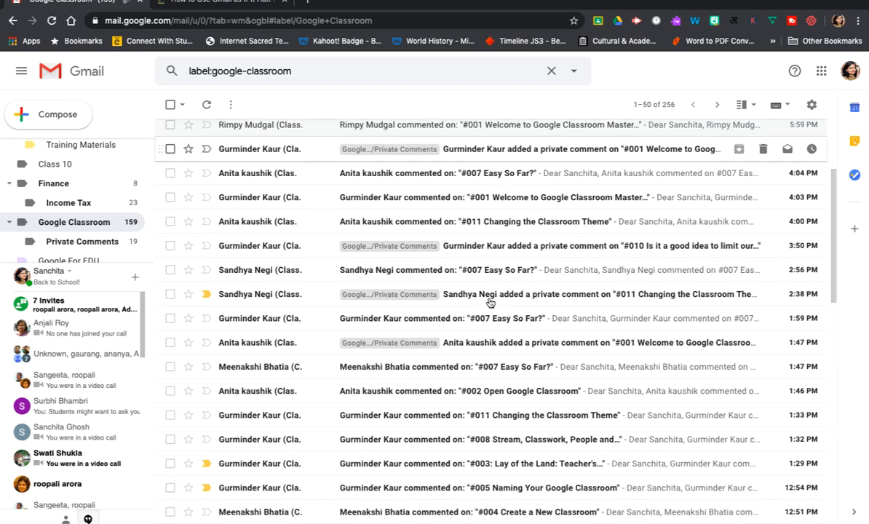
scroll(491, 304, "up", 4)
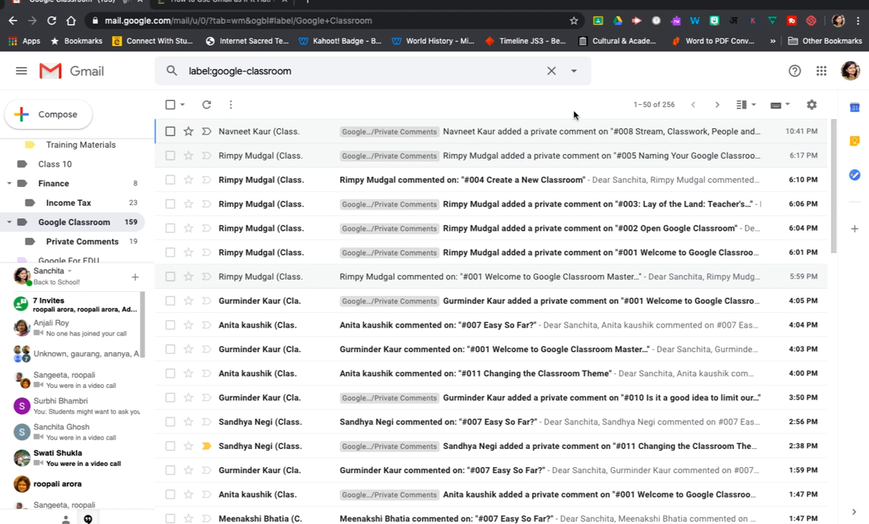
- Start a filter for mail under the Google Classroom label containing the words "Submitted Late", and continue past the warning to its actions
left_click(573, 71)
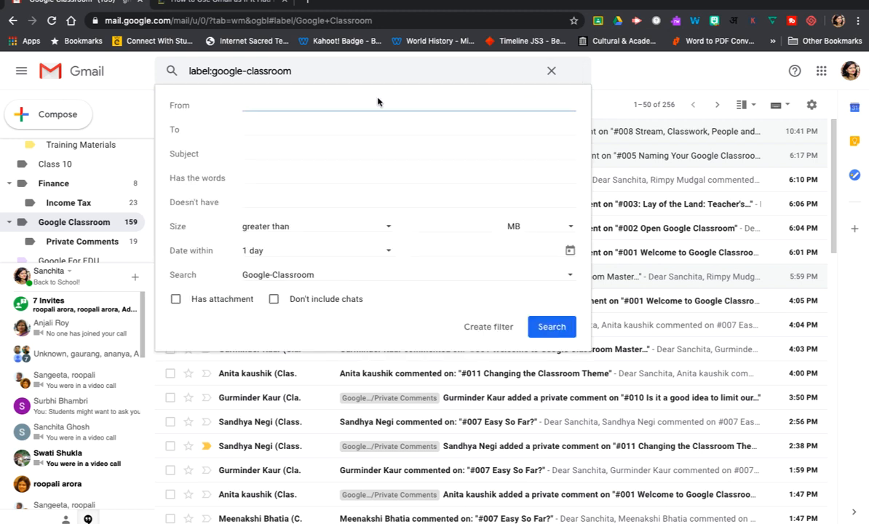
left_click(225, 174)
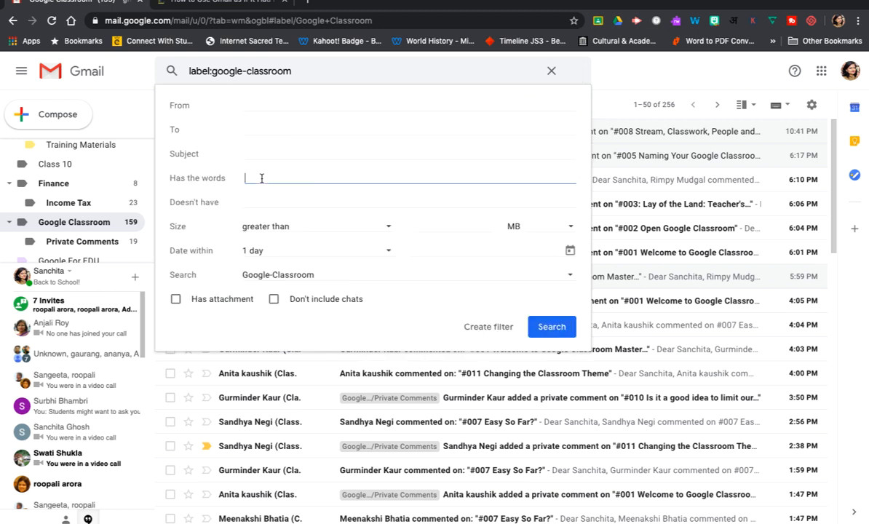
type("Subm")
key("BackSpace")
key("BackSpace")
key("BackSpace")
key("BackSpace")
type("Submitted Late")
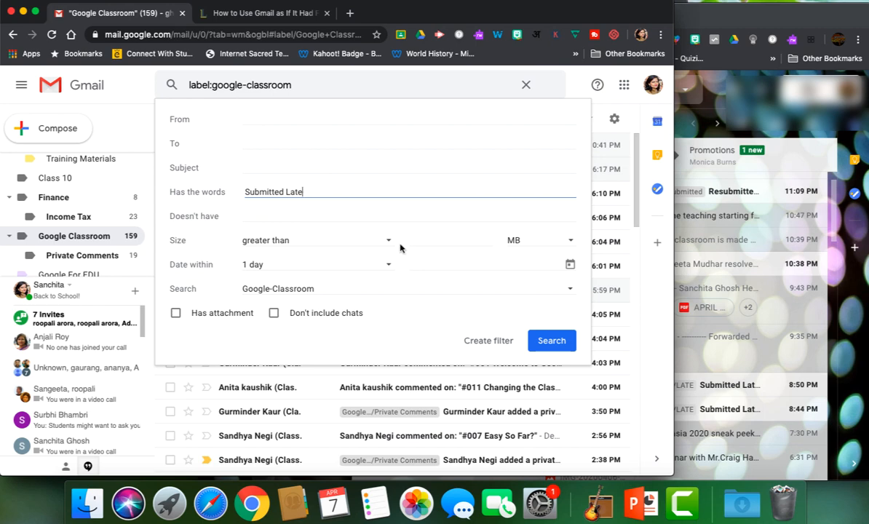
left_click(491, 341)
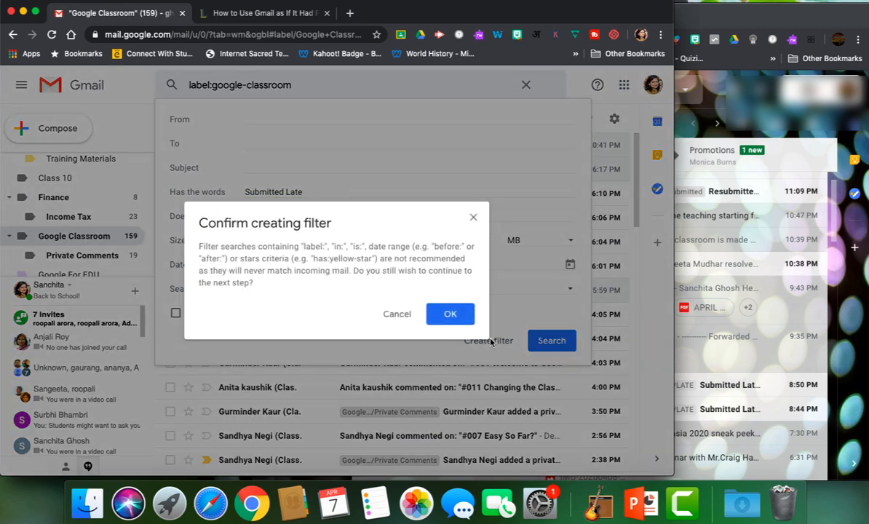
left_click(450, 314)
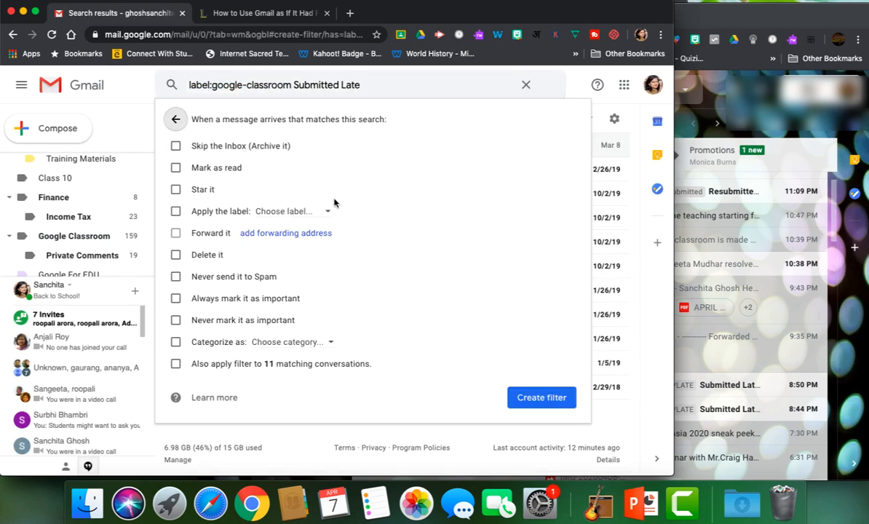
- Create a new label named "LATE" nested under Google Classroom as the label the filter applies
left_click(281, 212)
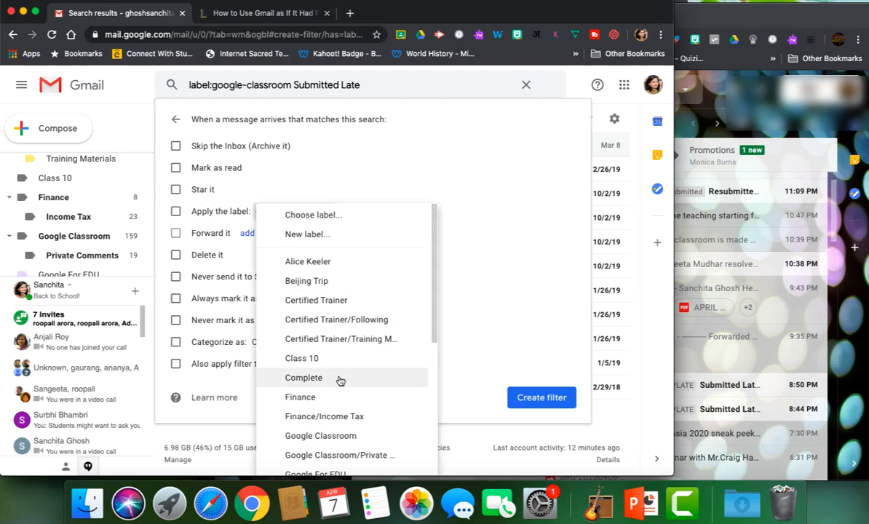
scroll(339, 380, "down", 3)
scroll(339, 380, "up", 3)
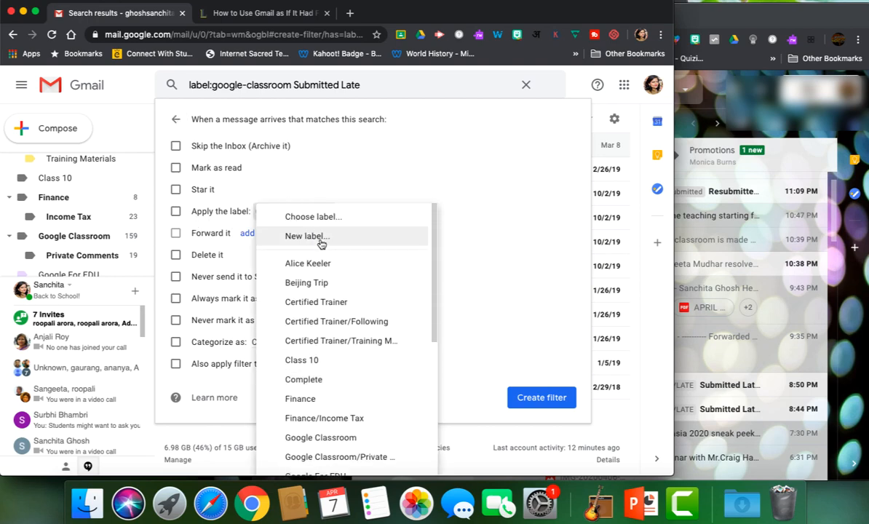
left_click(318, 237)
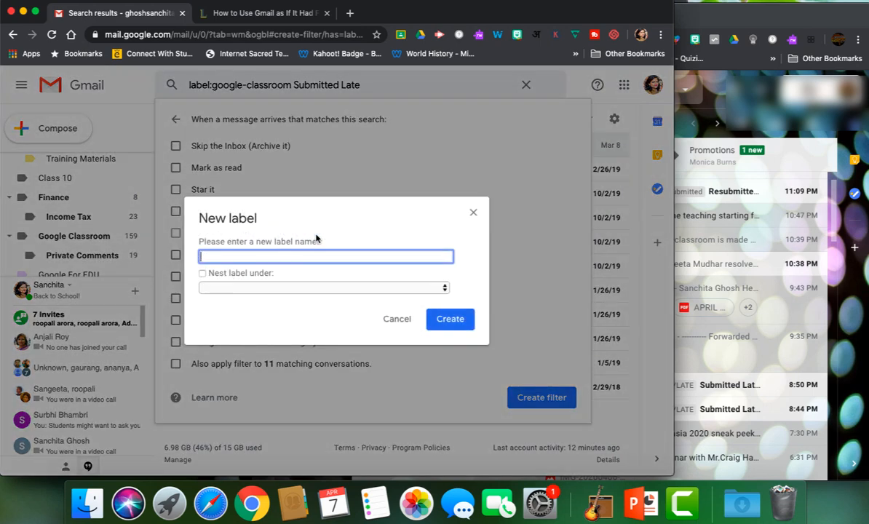
type("LATE")
left_click(202, 273)
left_click(250, 288)
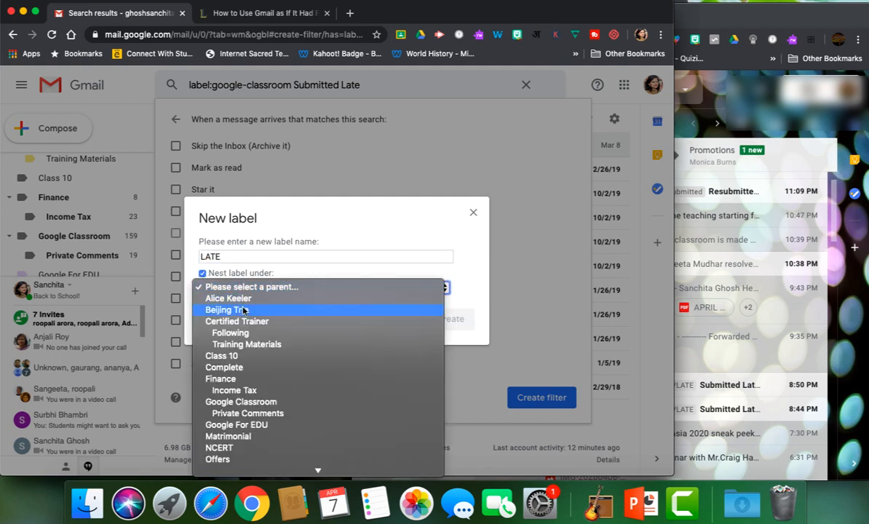
left_click(241, 402)
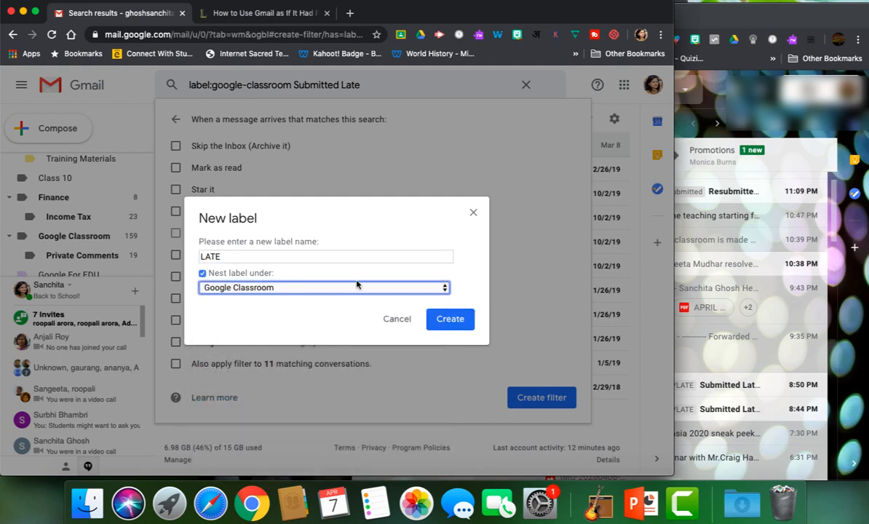
left_click(454, 322)
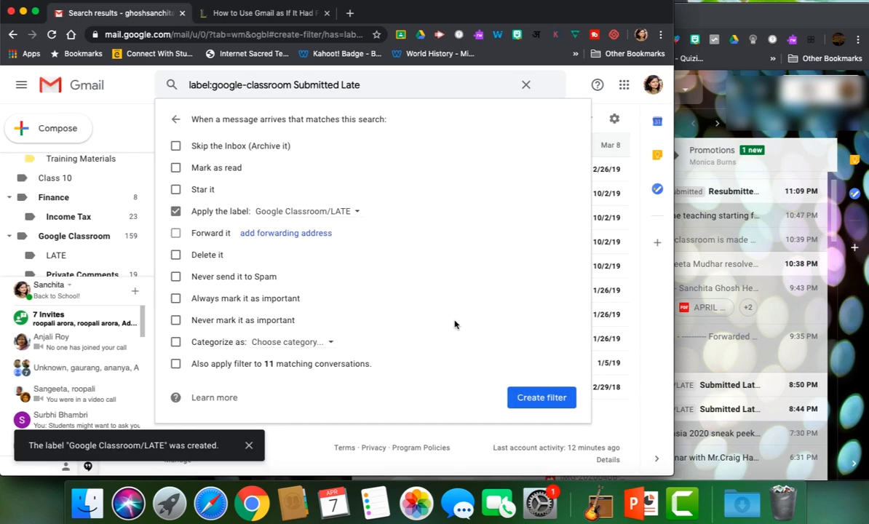
- Create the filter so it also applies to existing matching conversations, and open the LATE label to check the messages filed under it
left_click(176, 364)
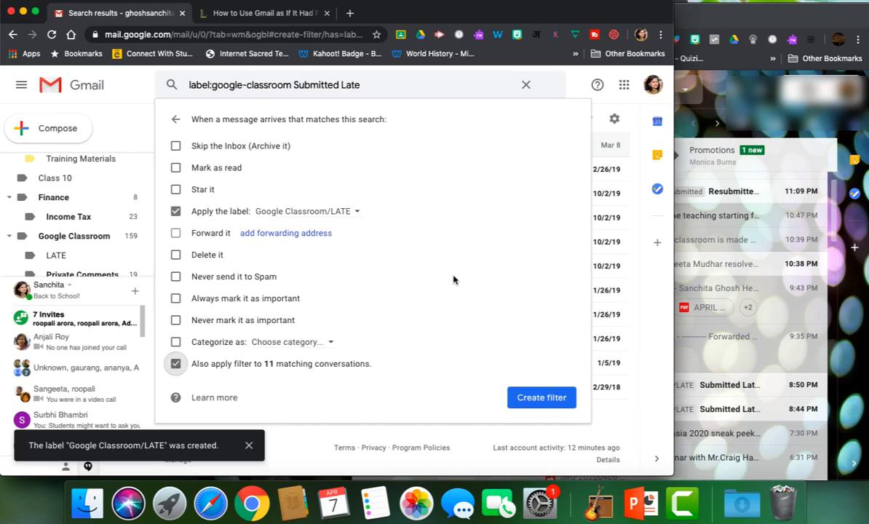
left_click(550, 402)
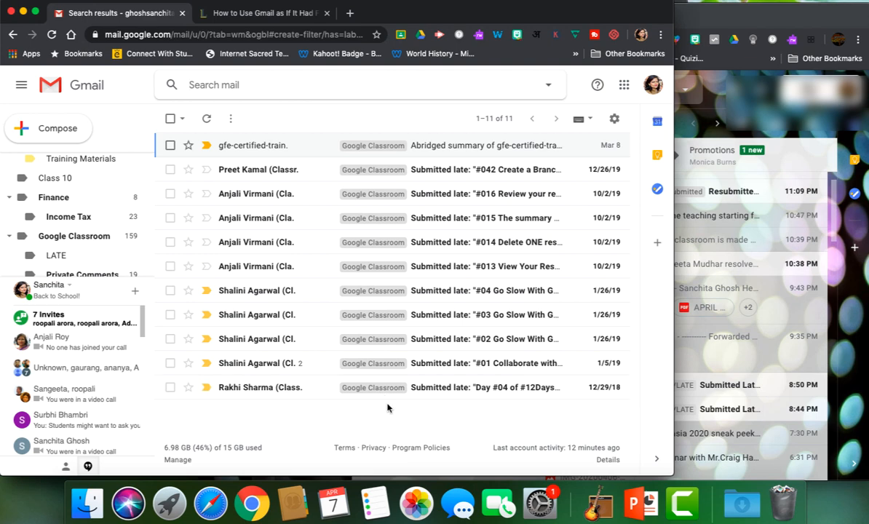
scroll(81, 243, "down", 3)
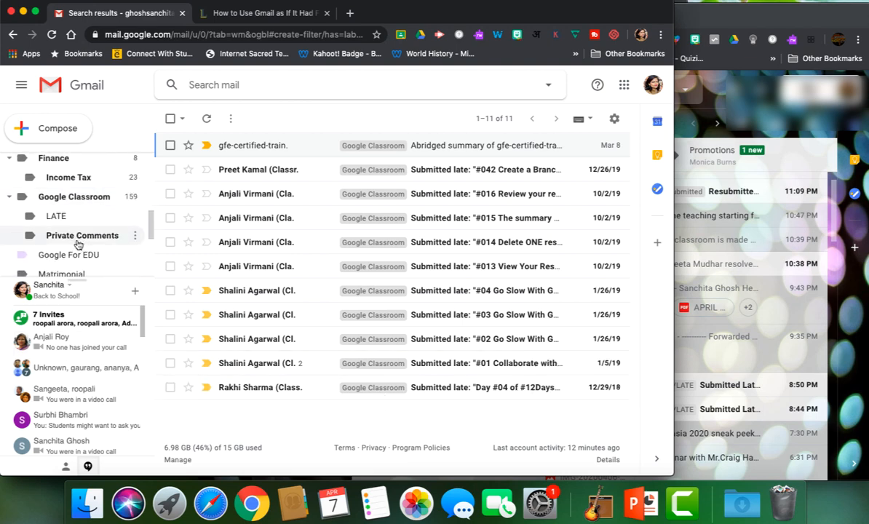
left_click(56, 217)
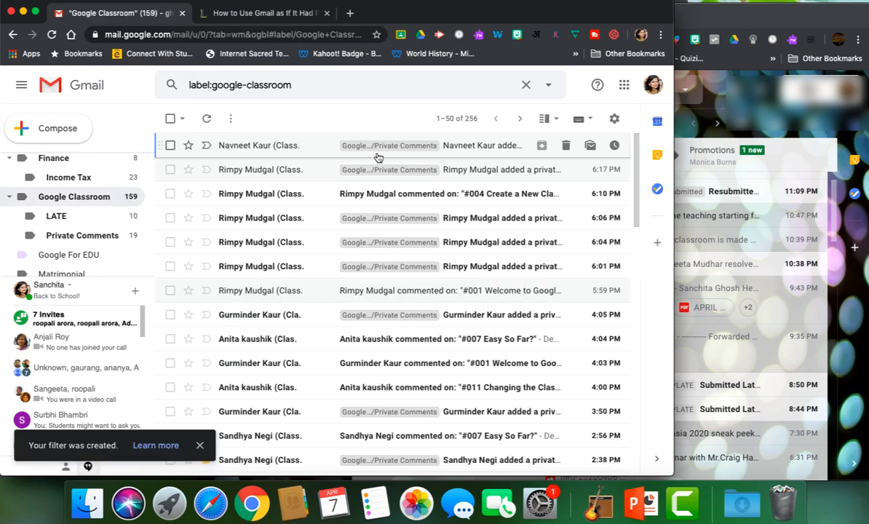
left_click(59, 219)
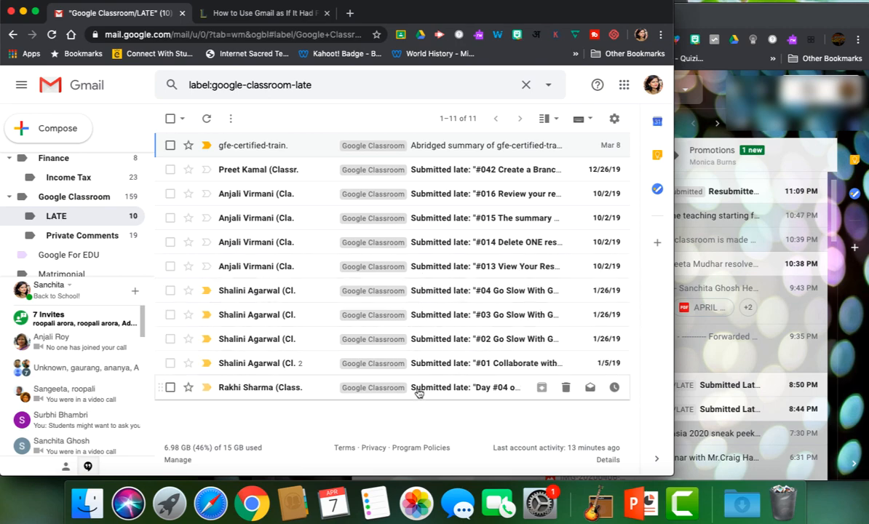
- Return to the parent Google Classroom label and look through its list of messages
left_click(76, 196)
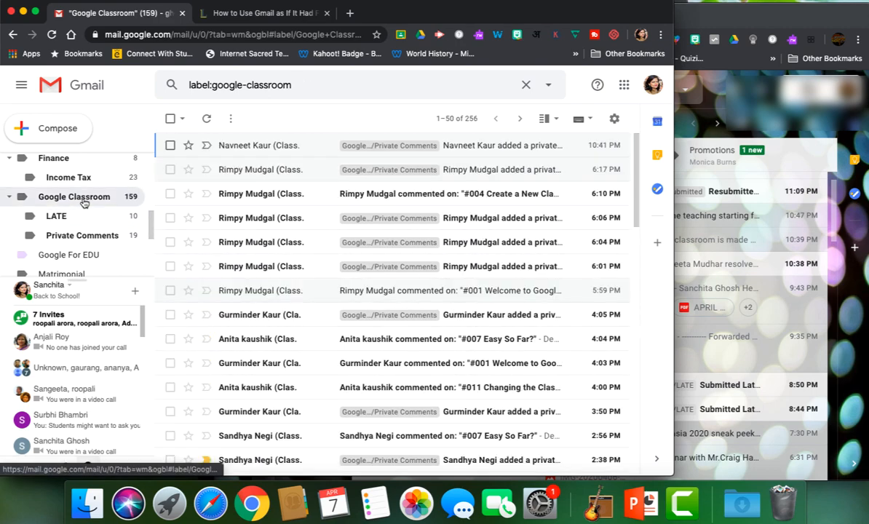
scroll(402, 189, "down", 15)
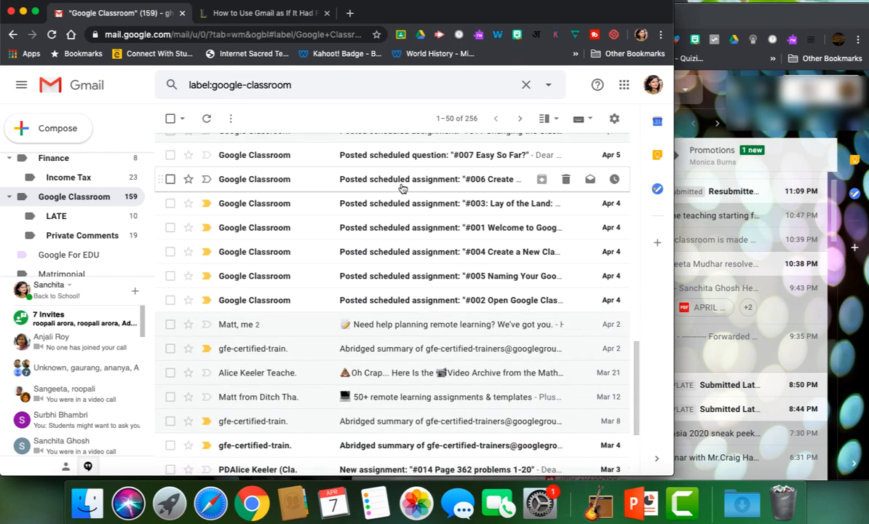
scroll(402, 188, "up", 10)
scroll(402, 188, "up", 5)
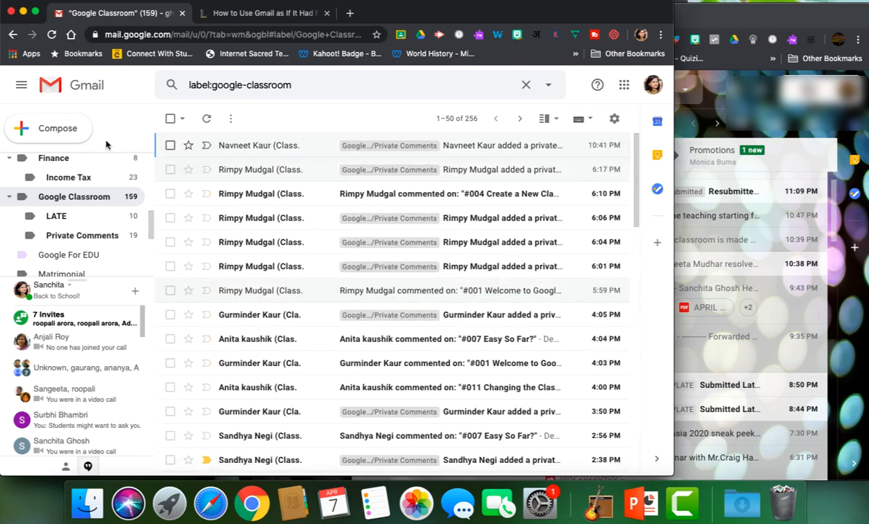
- Review the messages in the LATE sublabel and then those filed under the Private Comments sublabel
left_click(62, 217)
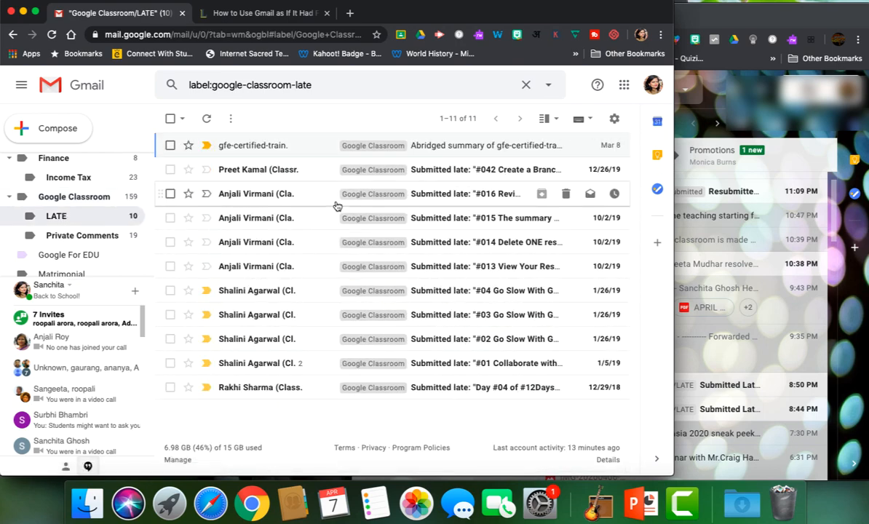
left_click(80, 237)
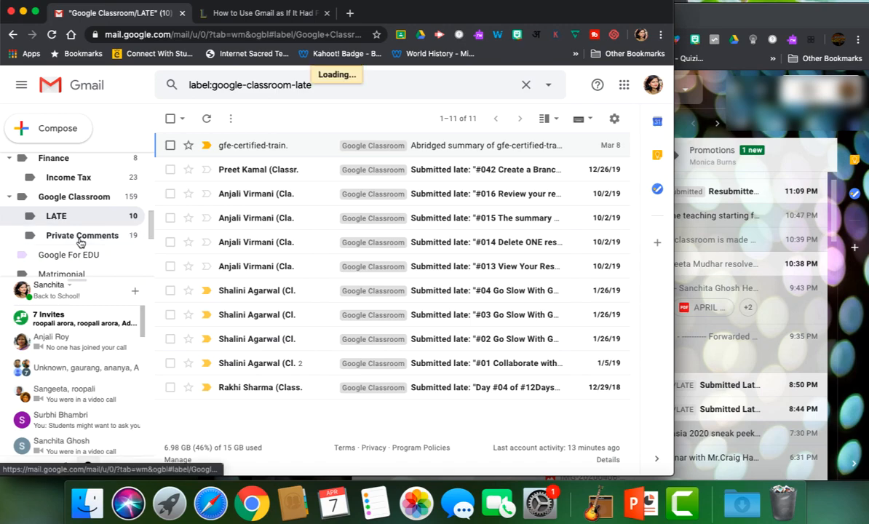
scroll(377, 200, "down", 7)
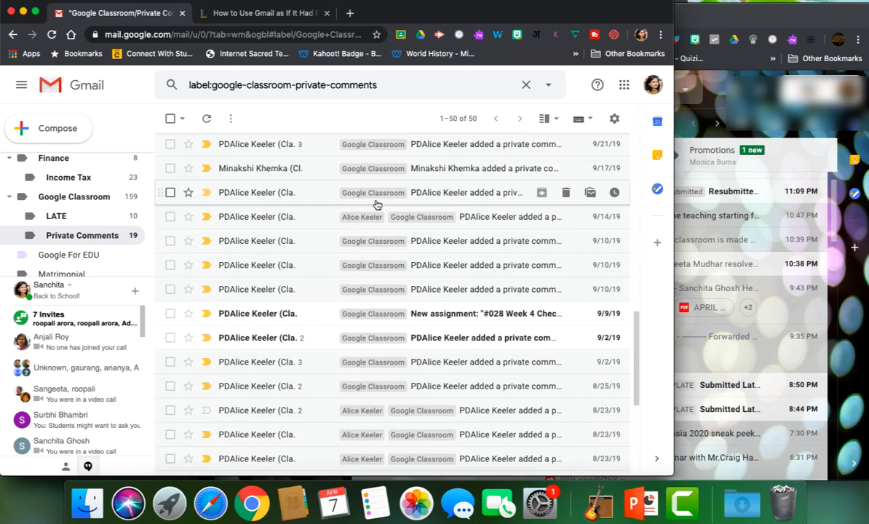
scroll(377, 204, "down", 3)
scroll(377, 205, "up", 15)
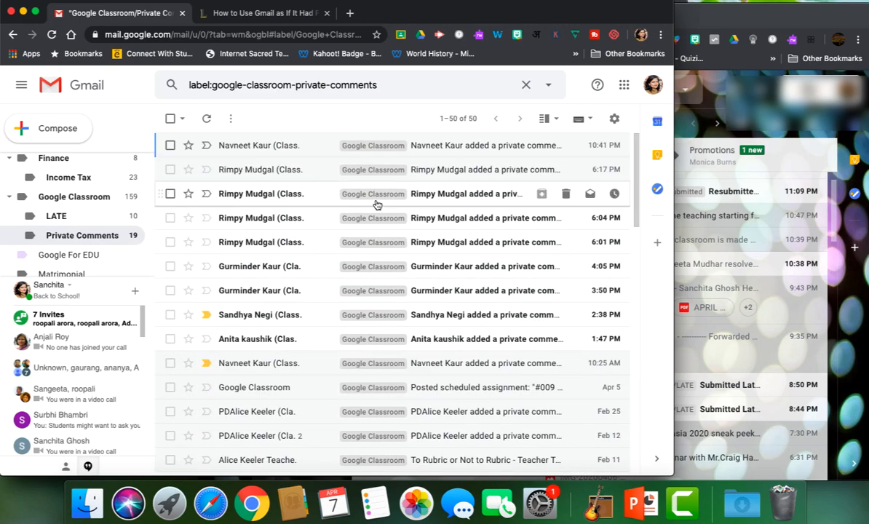